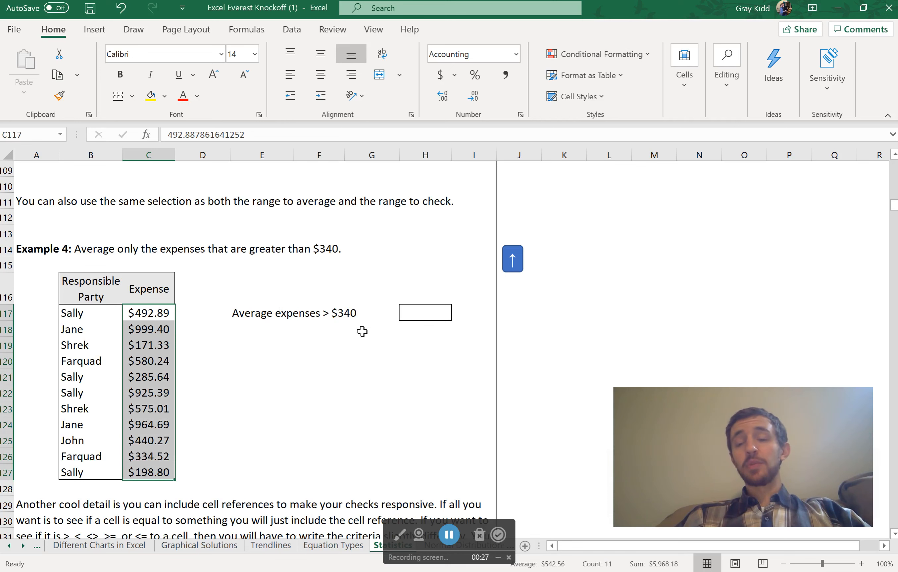
Enter the formula =AVERAGEIF(C117:C127,">340") in cell H117 to average only the expenses greater than $340.
left_click(426, 317)
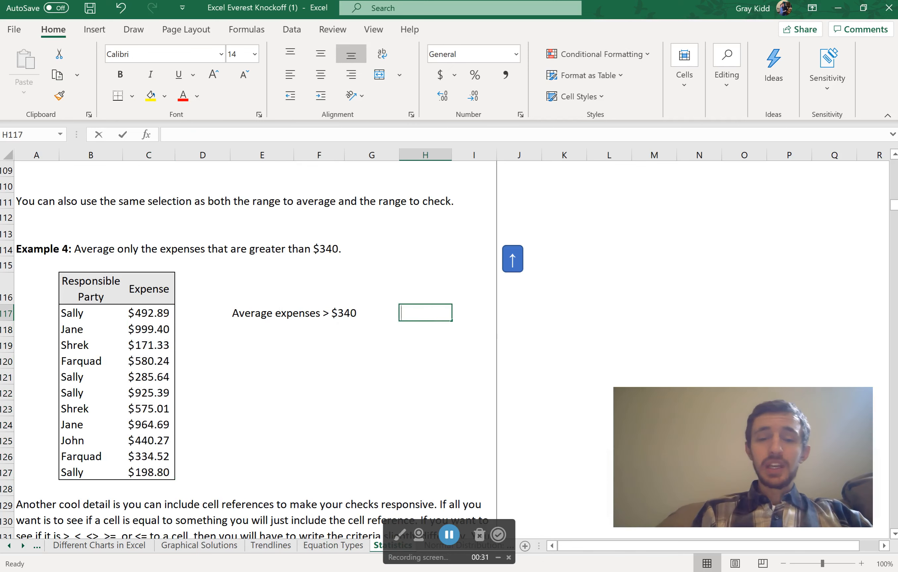
type("=AVERAGEI")
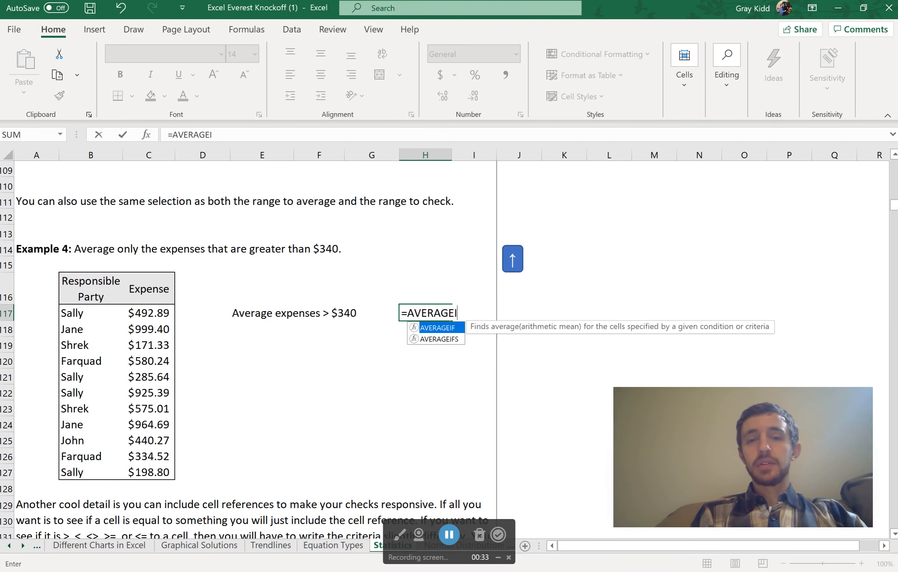
type("F")
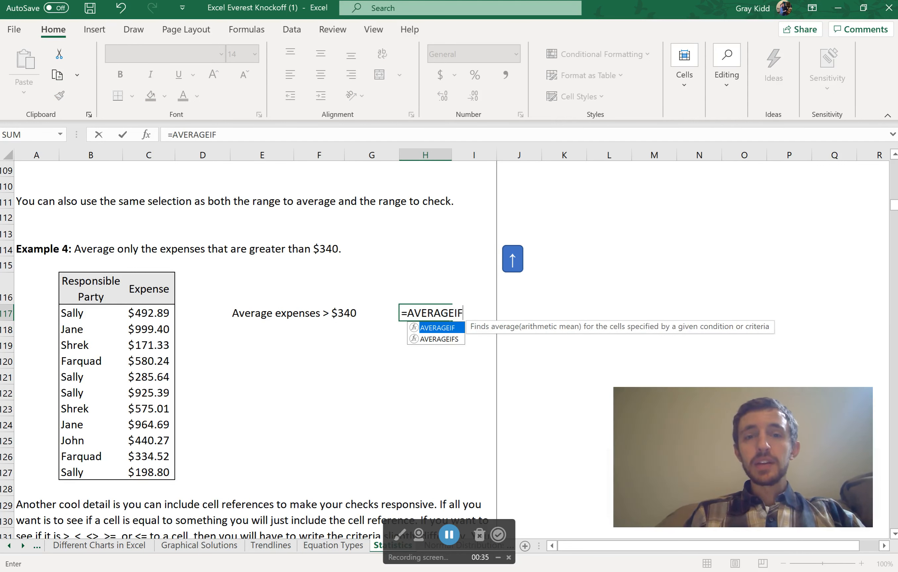
type("(")
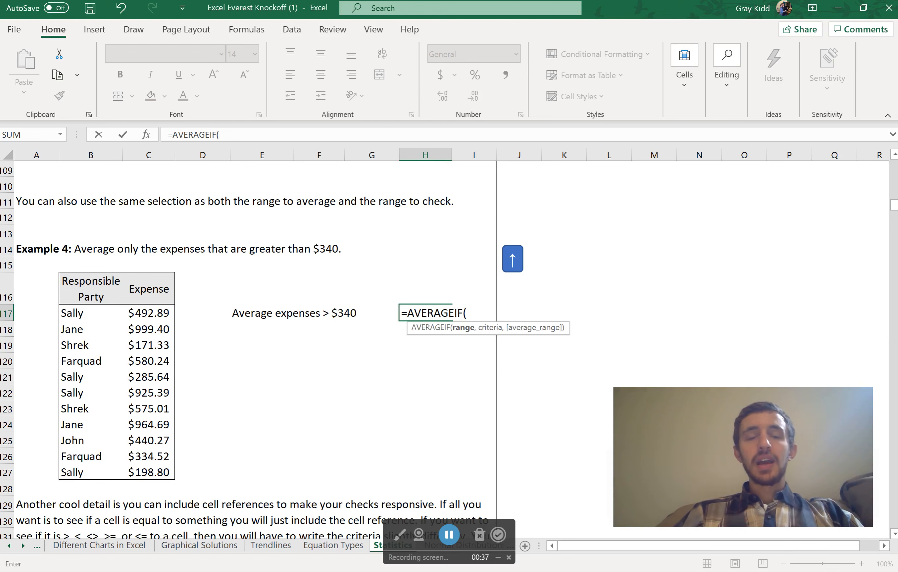
left_click_drag(149, 313, 151, 472)
type(",\"")
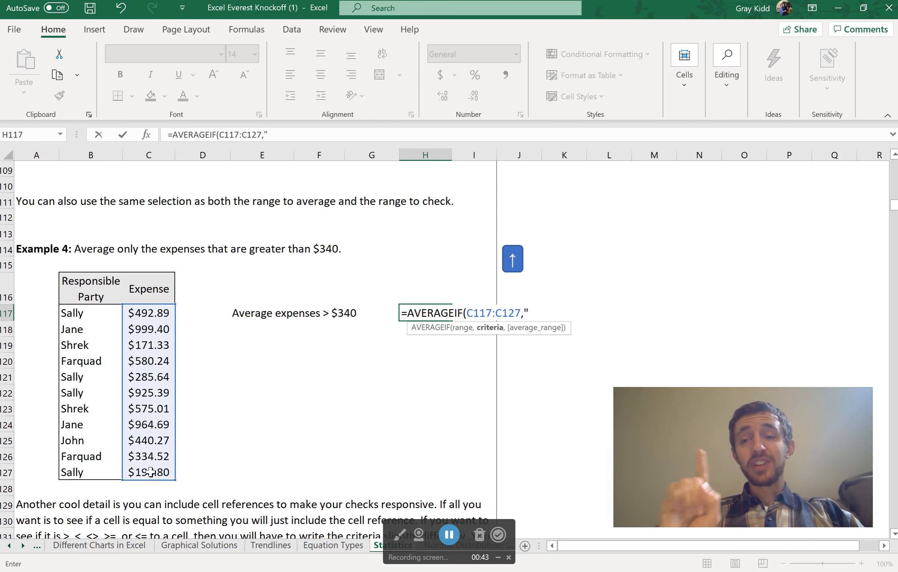
type(">")
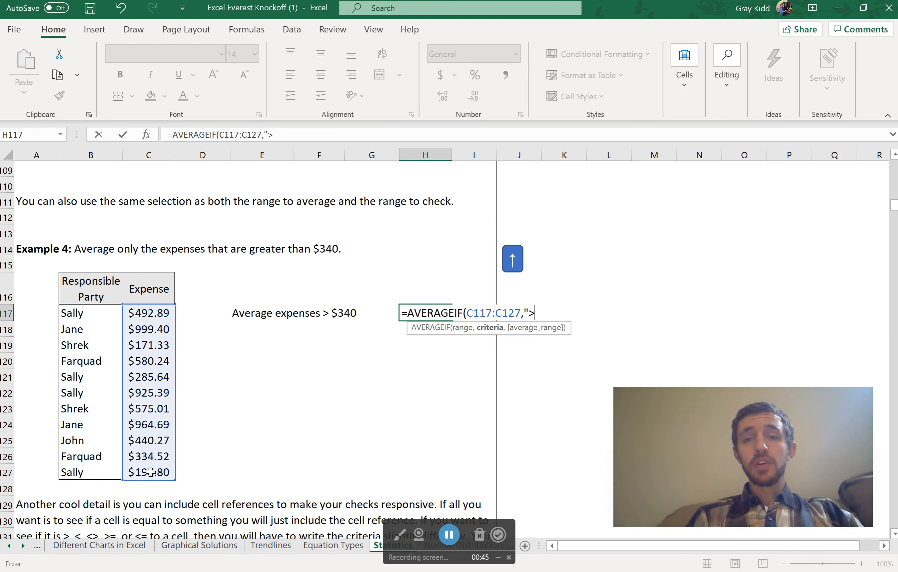
type("340")
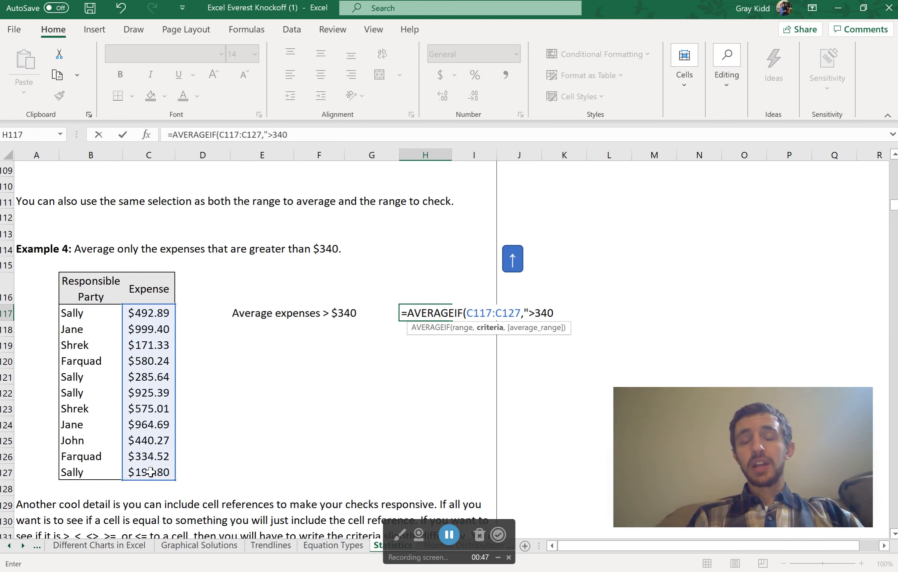
type("\"")
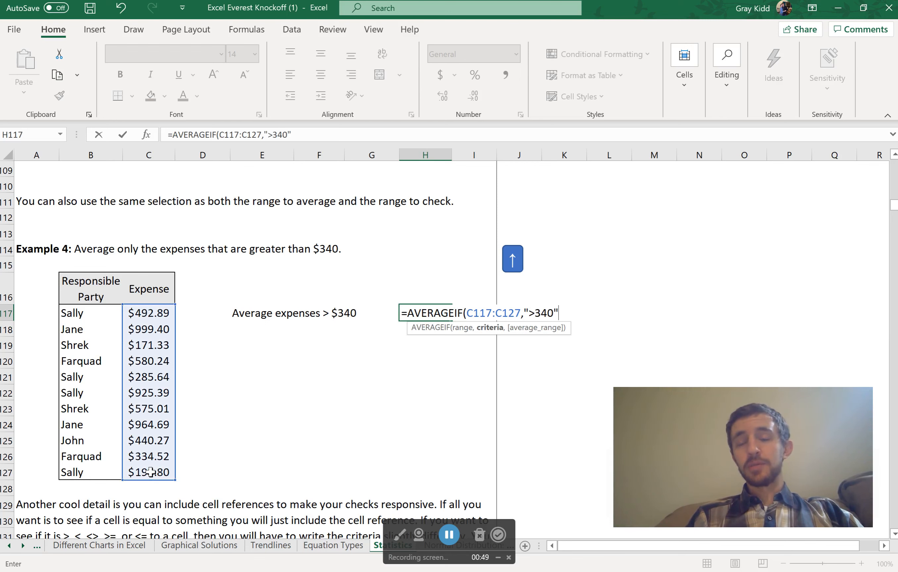
type(")")
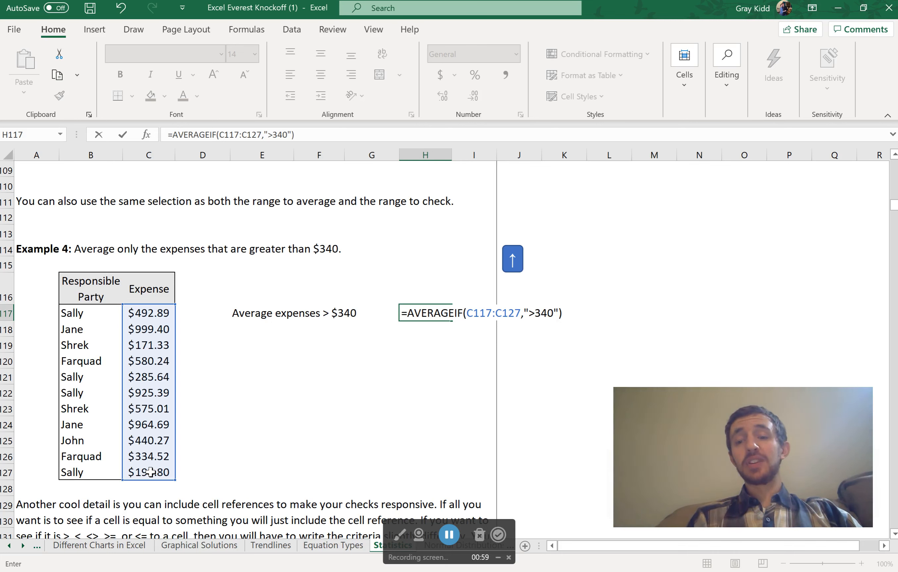
key("Return")
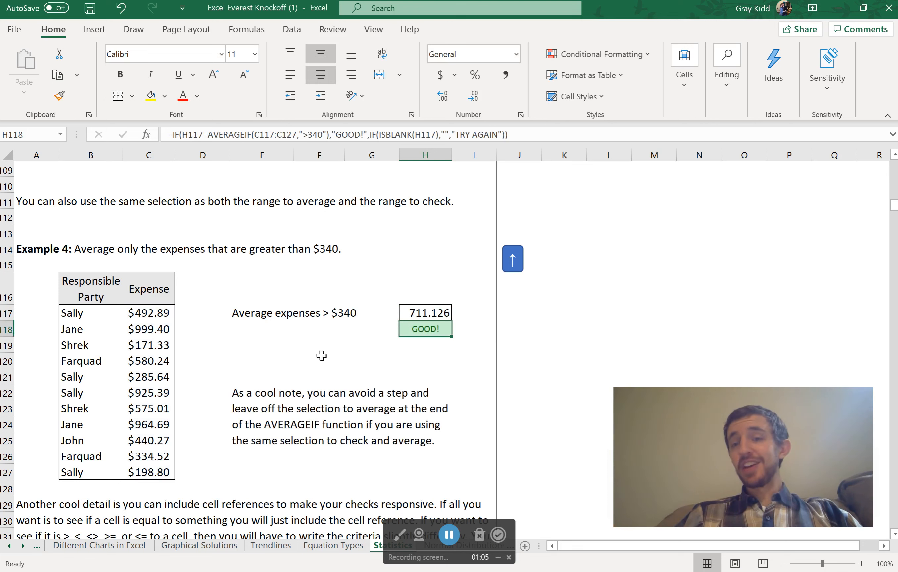
Clear the AVERAGEIF formula from cell H117.
left_click(423, 313)
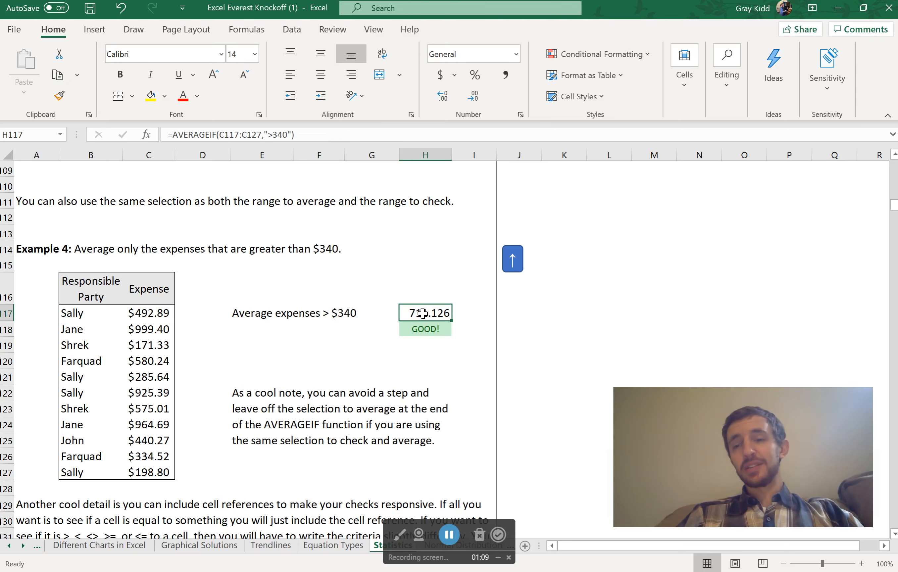
key("Delete")
left_click(363, 374)
Write the sample criteria text ">"& in cell K130 beside the explanation above Example 5.
scroll(363, 374, "down", 5)
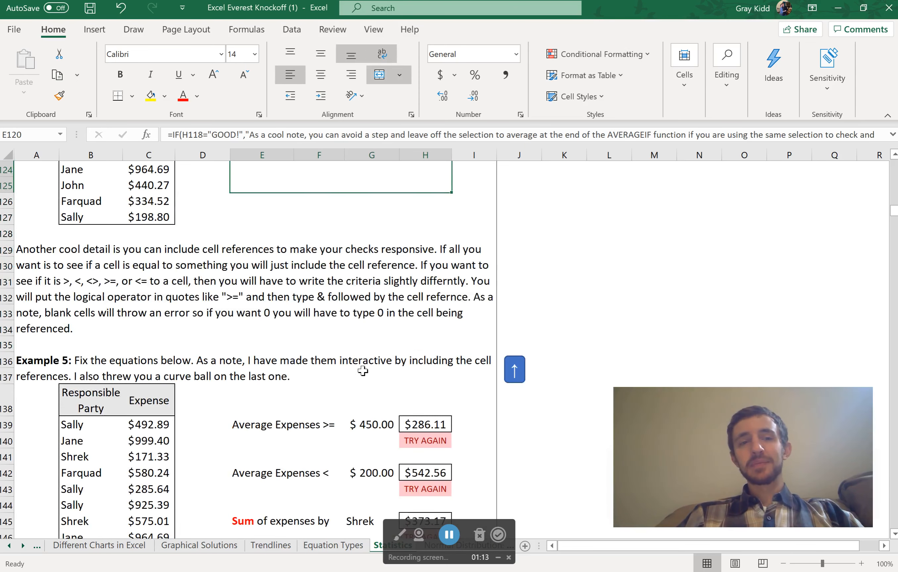
scroll(363, 372, "down", 1)
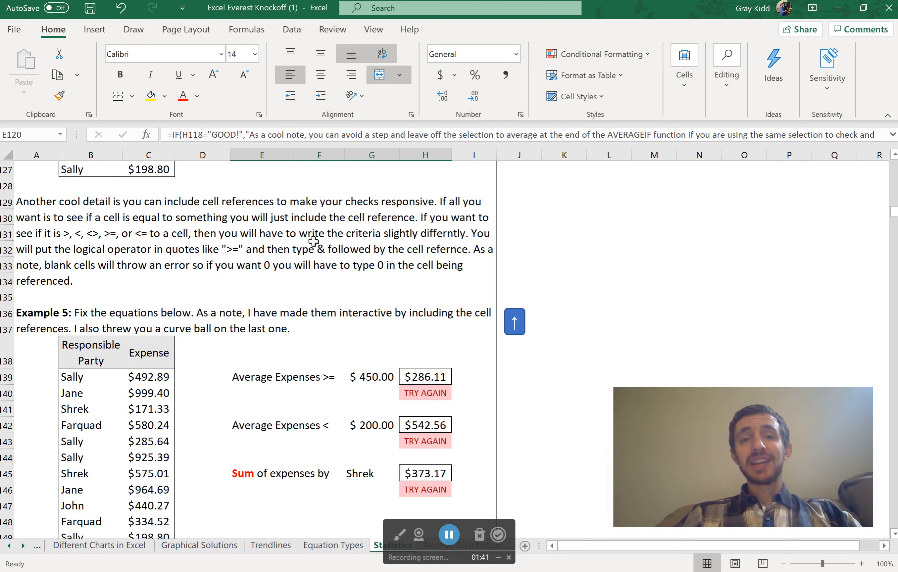
left_click(553, 221)
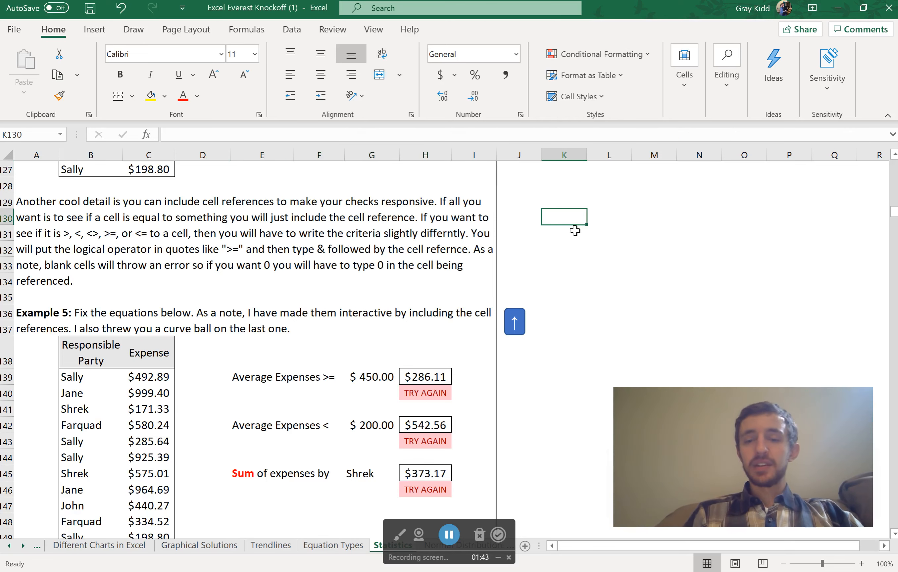
type("\"")
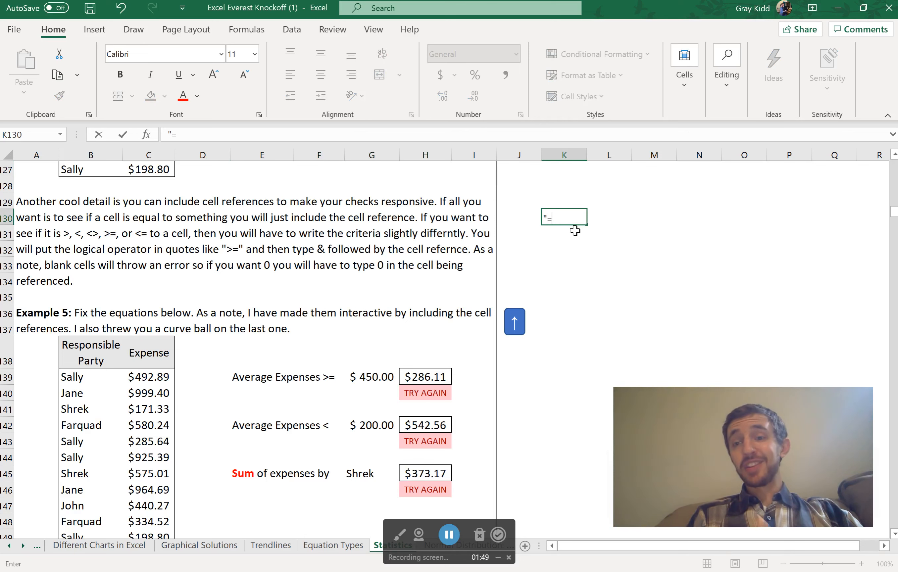
type("=")
key("BackSpace")
type(">")
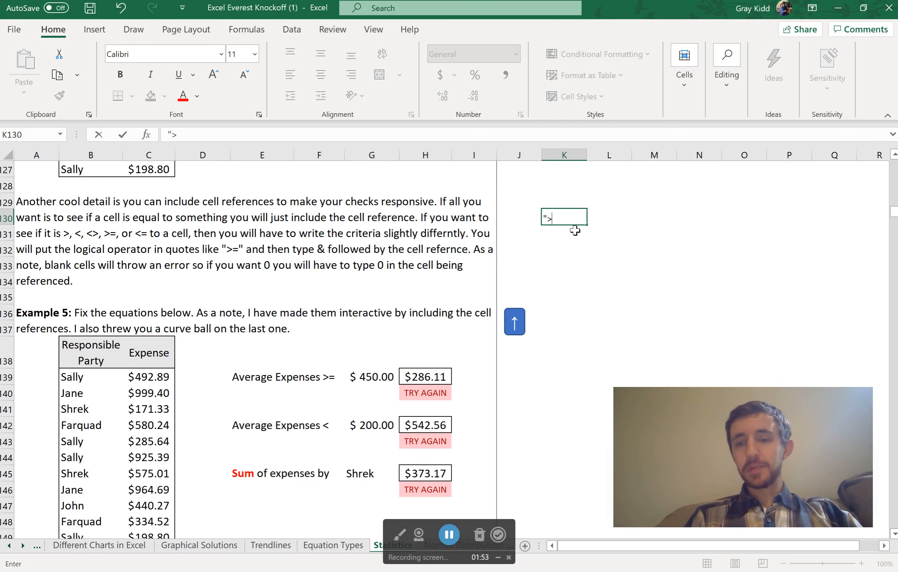
type("\"&")
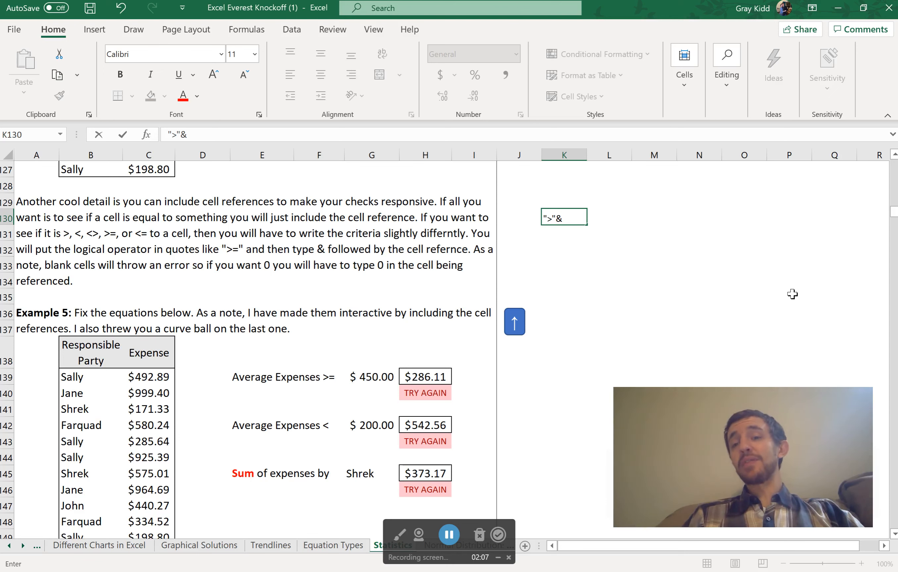
Clear the sample criteria text from cell K130.
left_click(625, 282)
left_click(561, 214)
key("Delete")
left_click(569, 279)
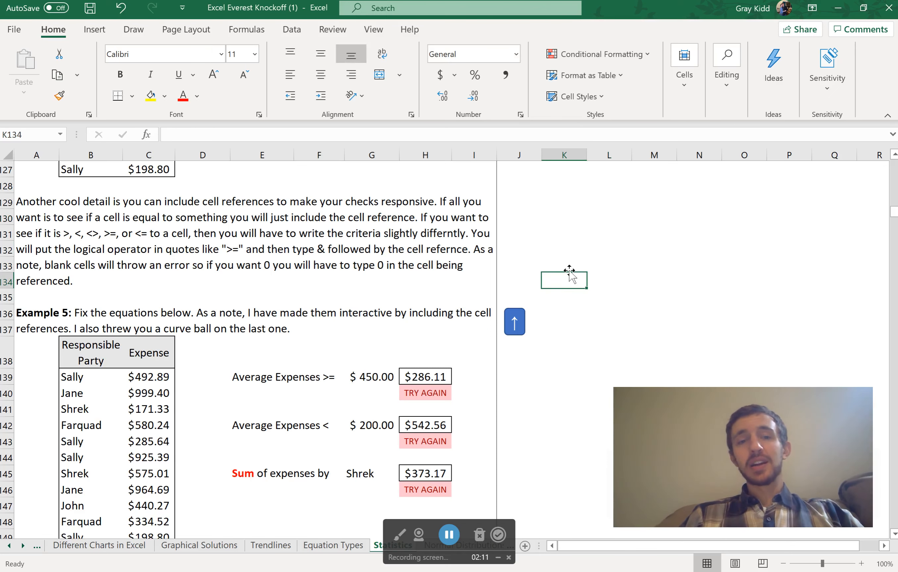
In Example 5, change the comparison operator in the AVERAGEIF formula of cell H139 to ">=".
scroll(569, 272, "down", 2)
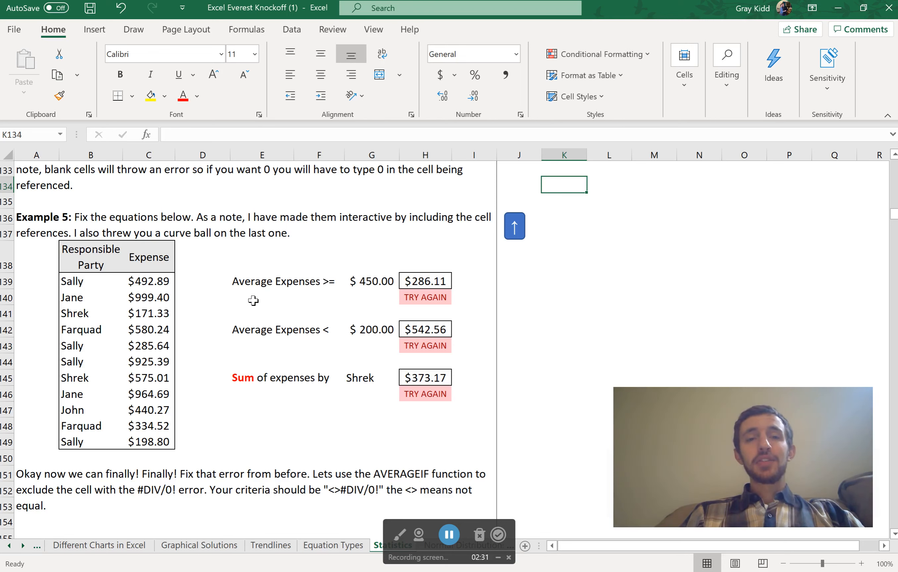
left_click(363, 286)
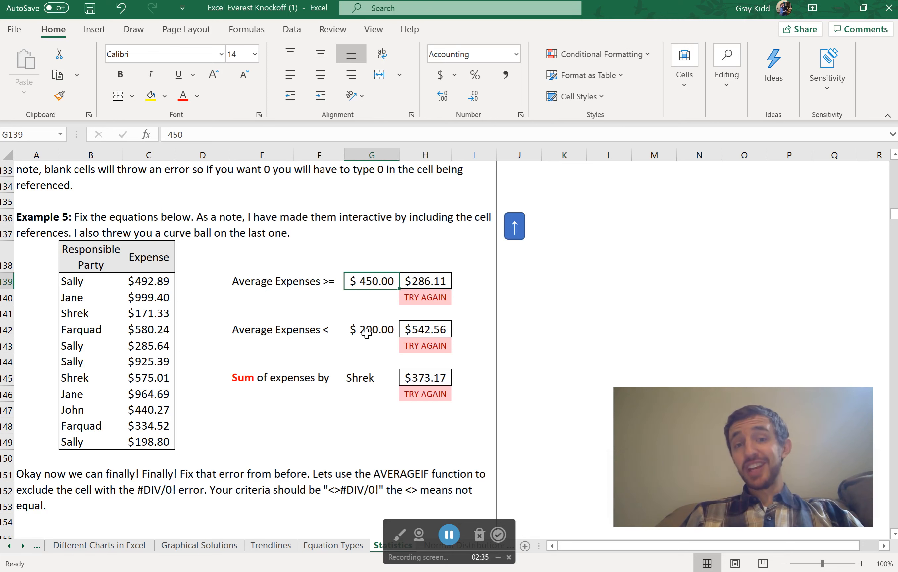
left_click(409, 281)
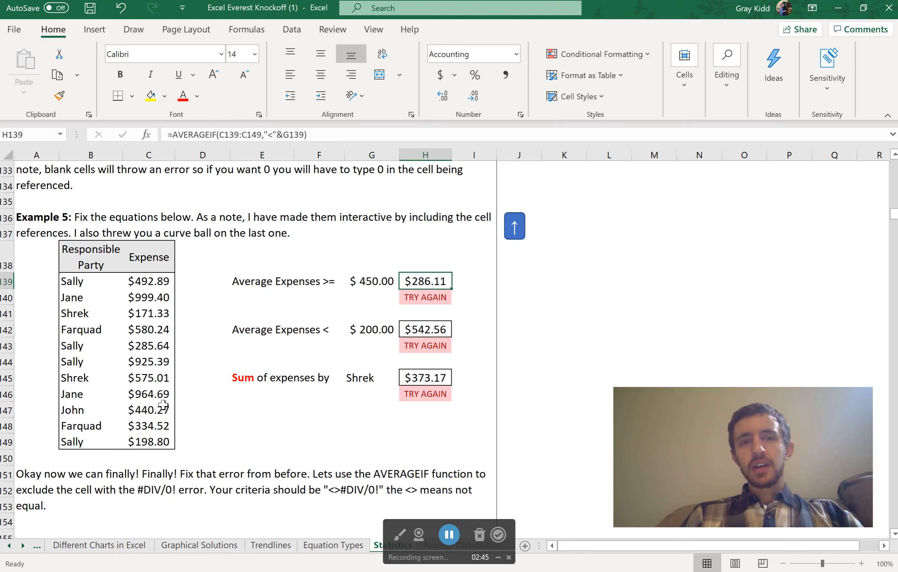
left_click(308, 135)
key("Left")
key("Left")
key("Left")
key("Left")
key("Left")
key("Left")
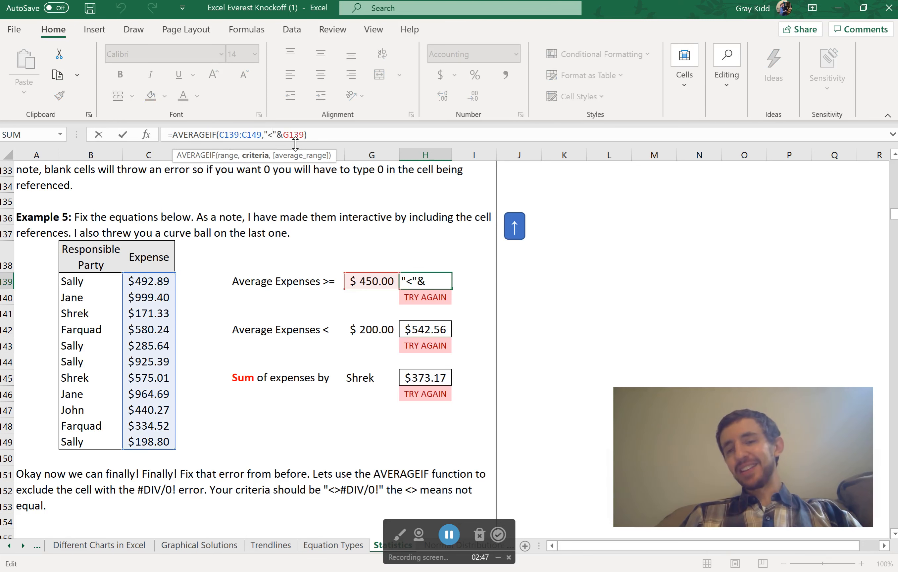
key("BackSpace")
type(">=")
key("Return")
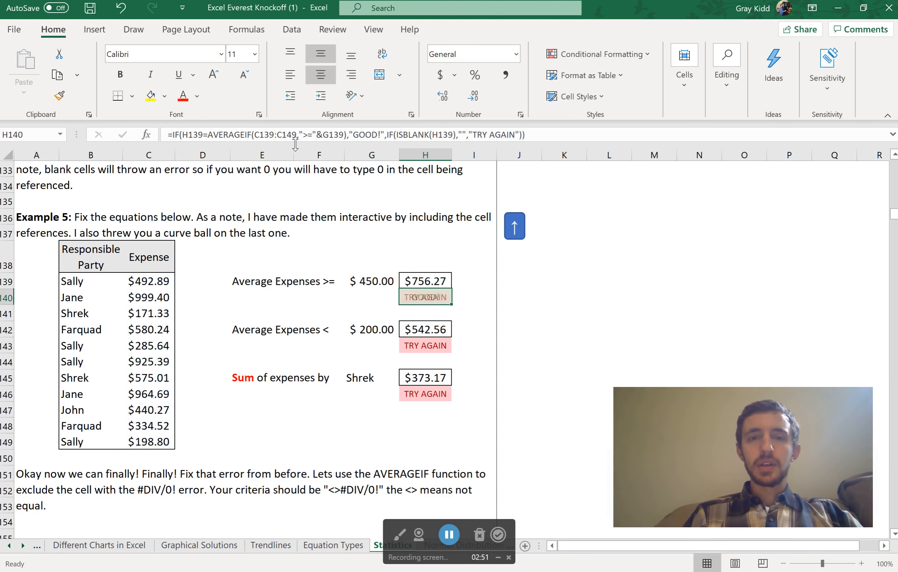
Try a threshold of 250 in cell G139 and undo the change.
left_click(372, 286)
type("250")
key("Return")
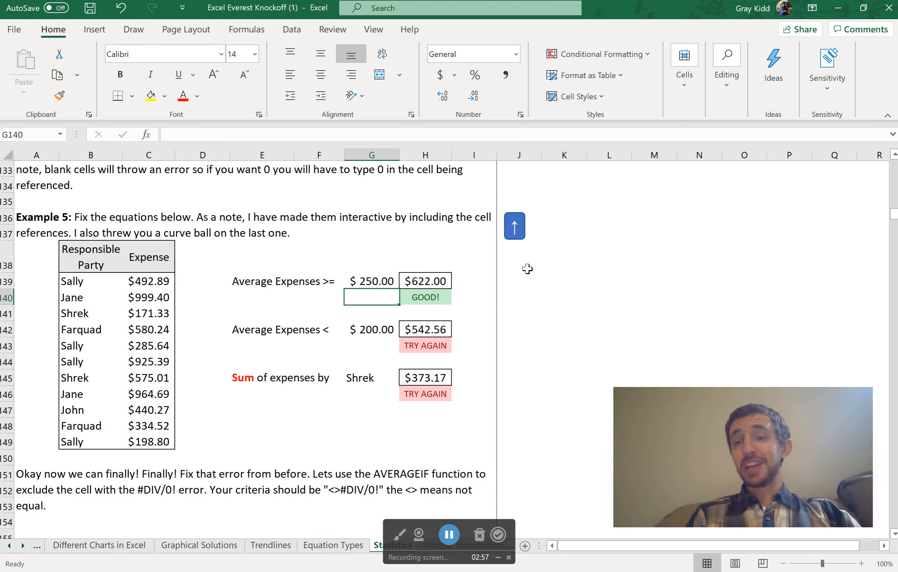
key("ctrl+z")
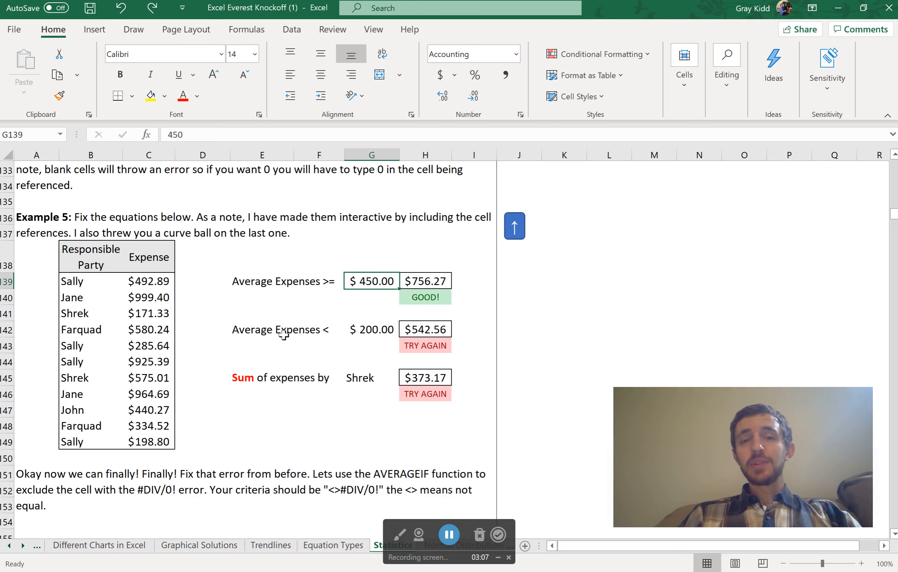
Change the comparison operator in the AVERAGEIF formula of cell H142 to "<".
double_click(421, 329)
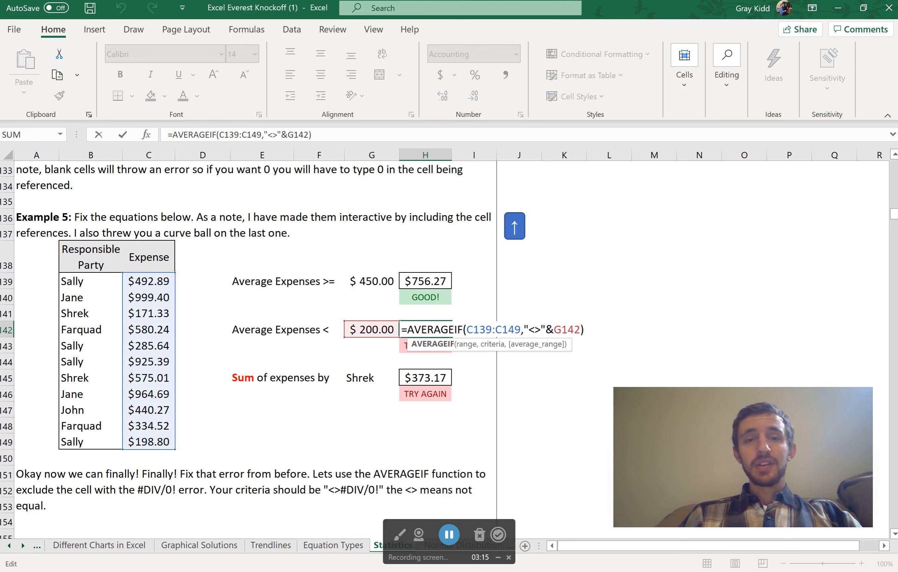
left_click(278, 135)
key("BackSpace")
key("Return")
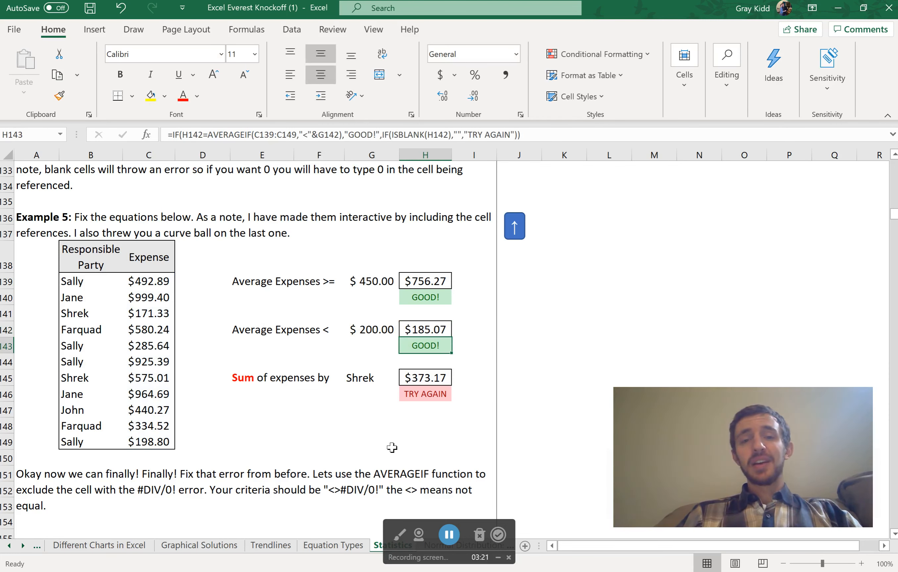
Insert "="& before the G145 reference in the criteria of the formula in cell H145.
double_click(434, 378)
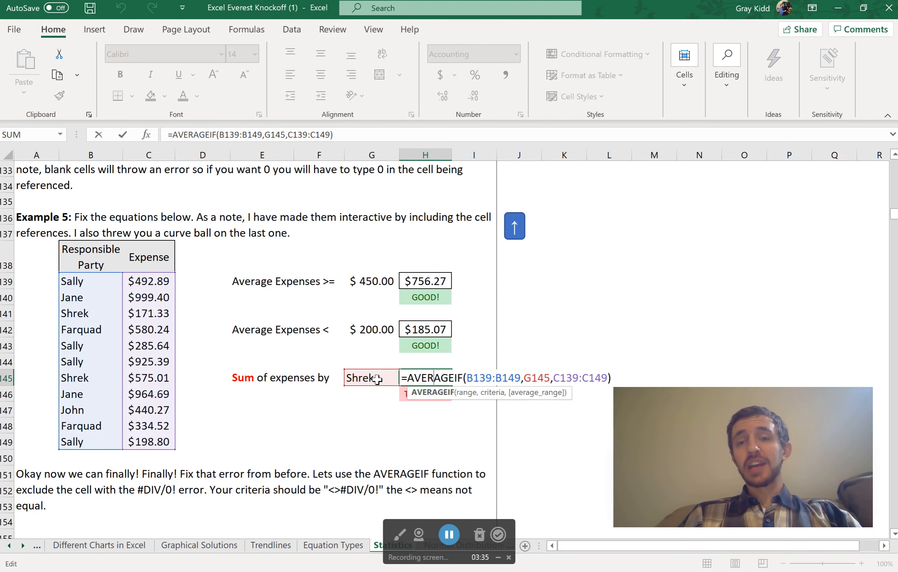
left_click(522, 378)
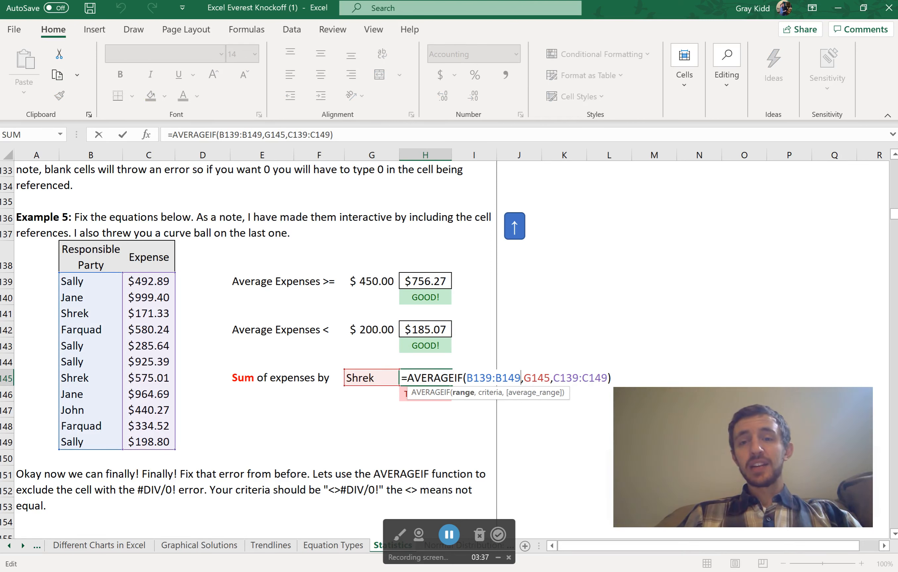
left_click(524, 378)
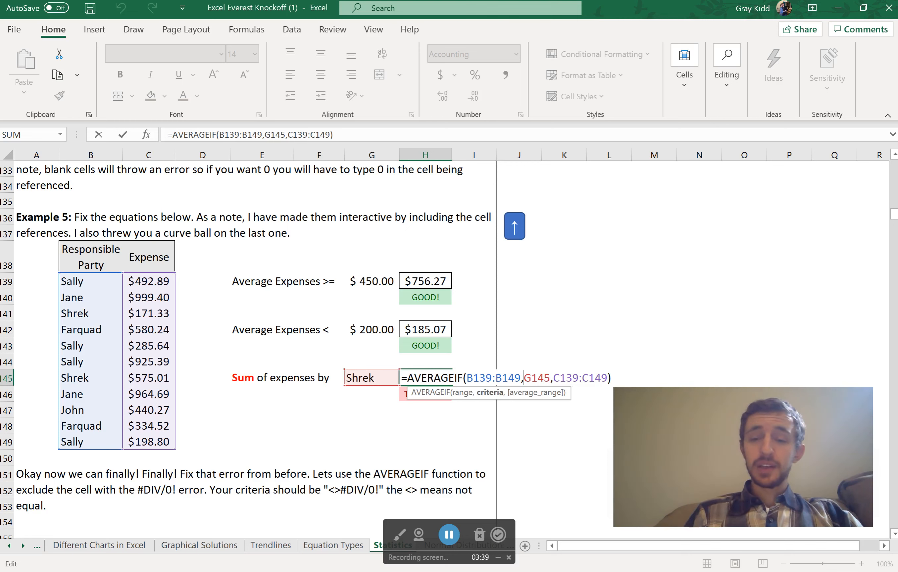
type("\"=")
type("&")
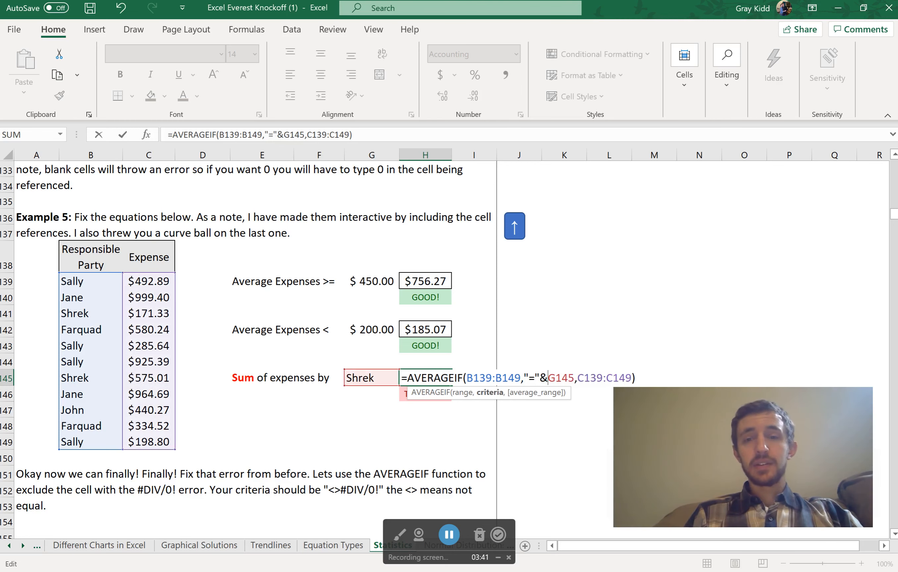
key("Return")
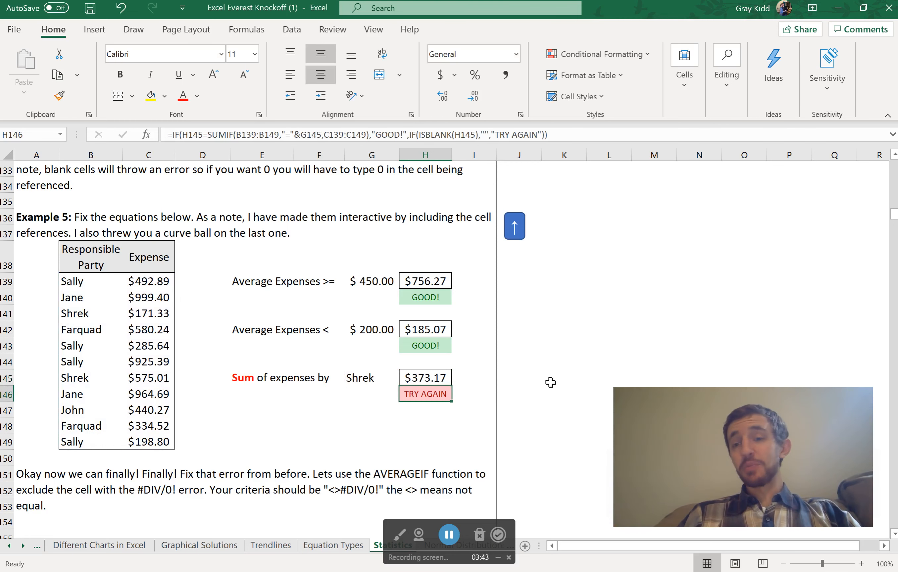
In Example 5, replace the function AVERAGEIF with SUMIF in the formula of cell H145, keeping its arguments.
double_click(414, 378)
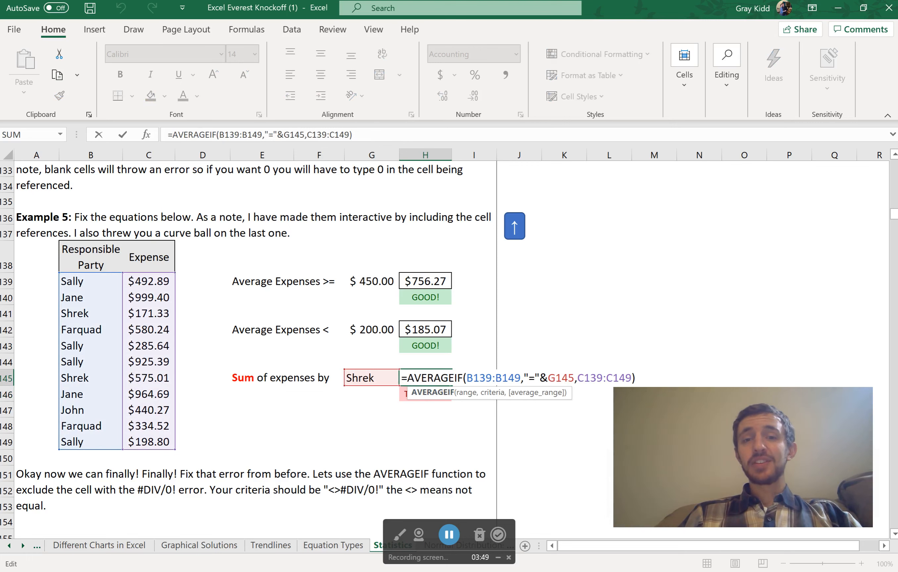
key("BackSpace")
key("BackSpace")
key("BackSpace")
key("BackSpace")
key("BackSpace")
key("BackSpace")
key("BackSpace")
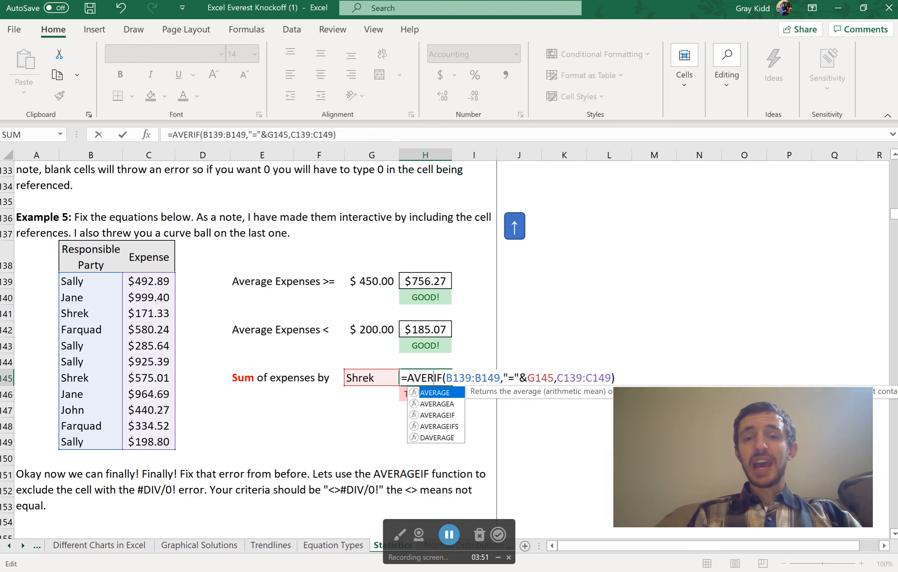
type("SUM")
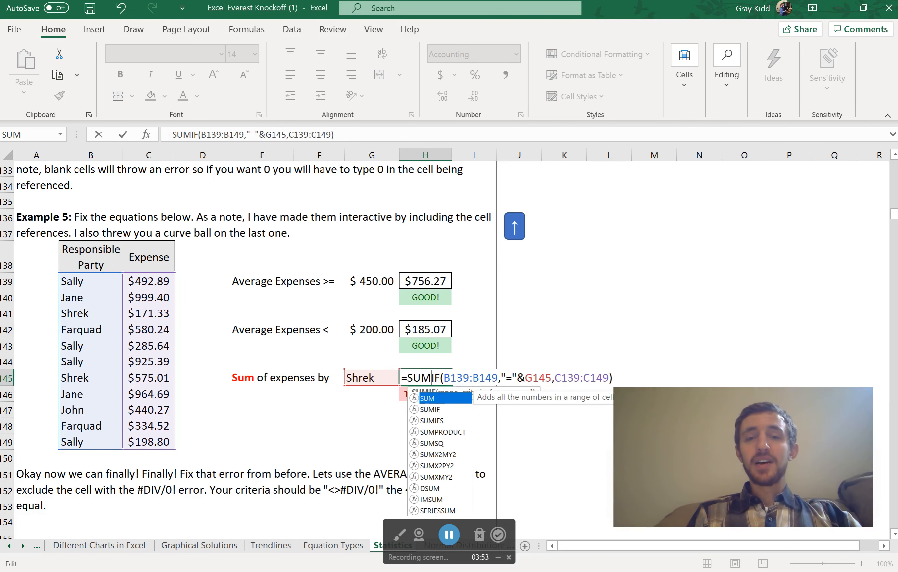
key("Return")
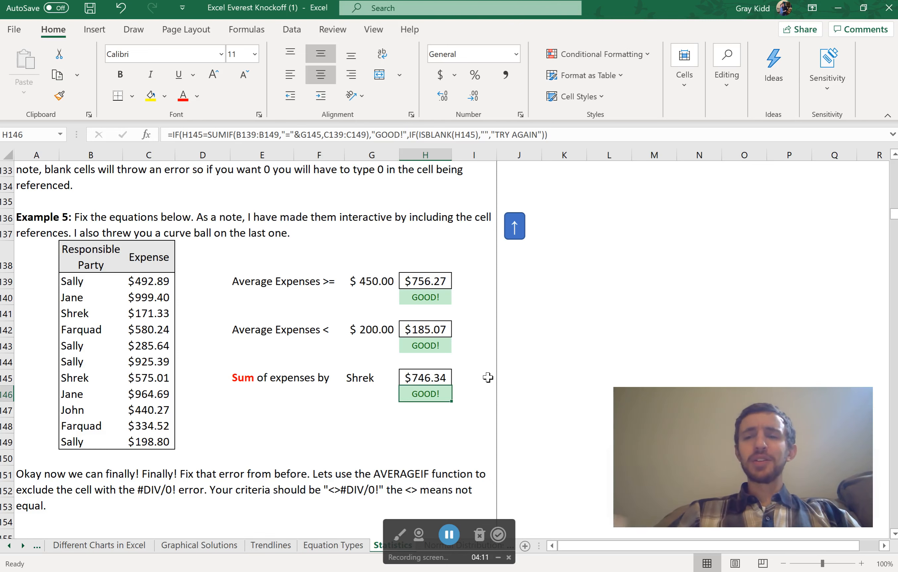
Read the note on excluding #DIV/0! cells with AVERAGEIF and the Example 6 instructions with their number columns.
scroll(487, 377, "down", 3)
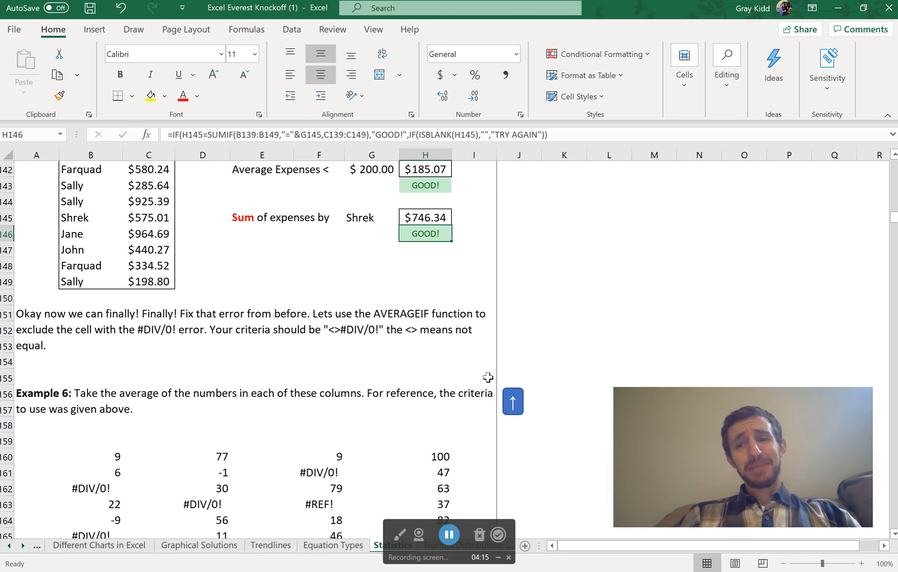
scroll(488, 378, "down", 5)
scroll(488, 378, "up", 2)
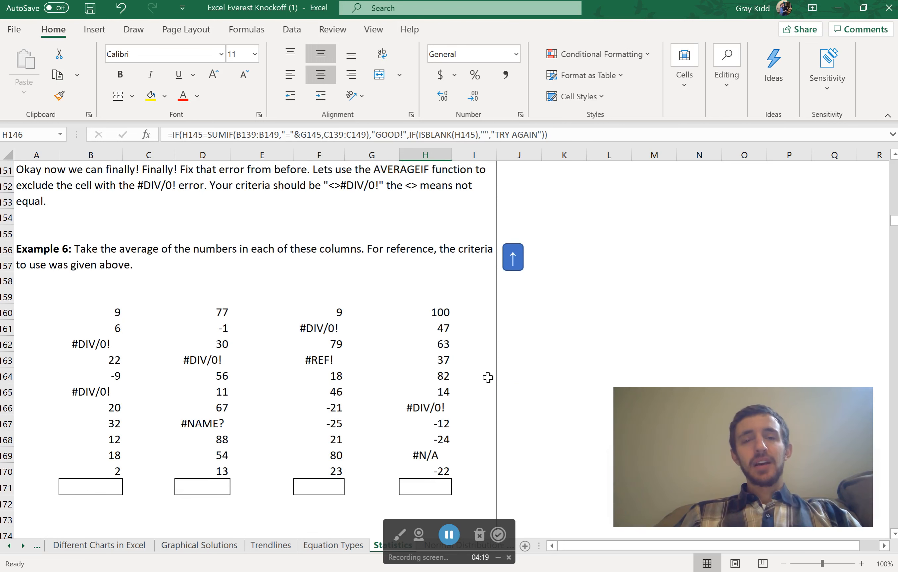
scroll(488, 377, "up", 1)
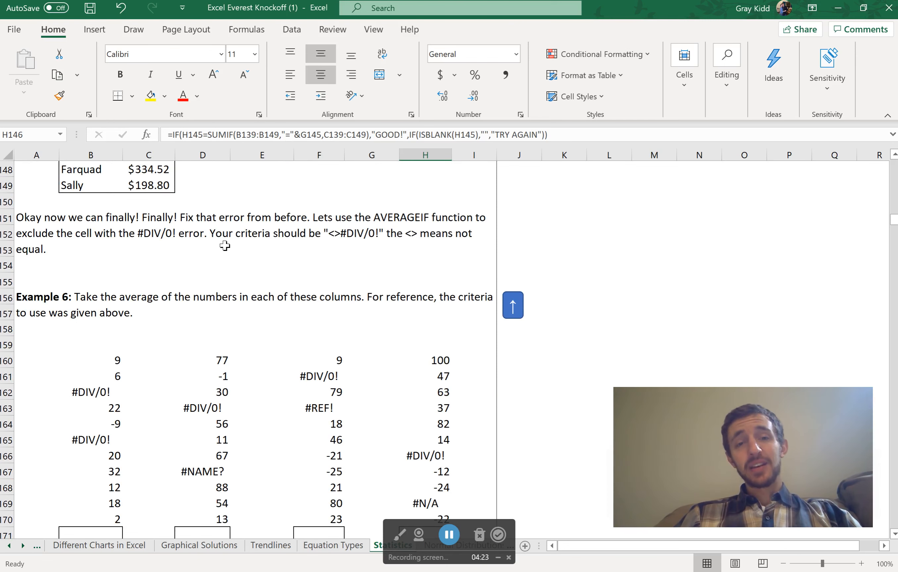
scroll(226, 247, "down", 1)
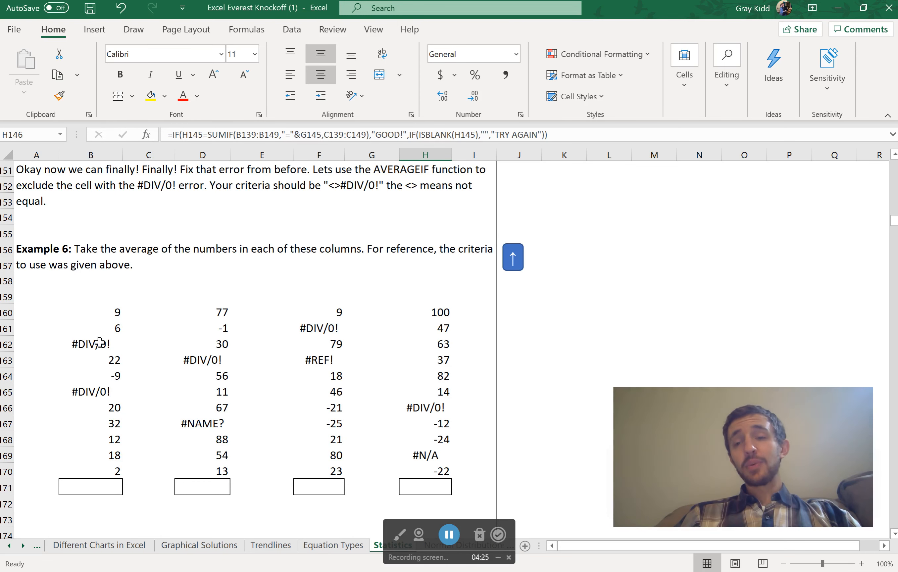
scroll(132, 331, "up", 1)
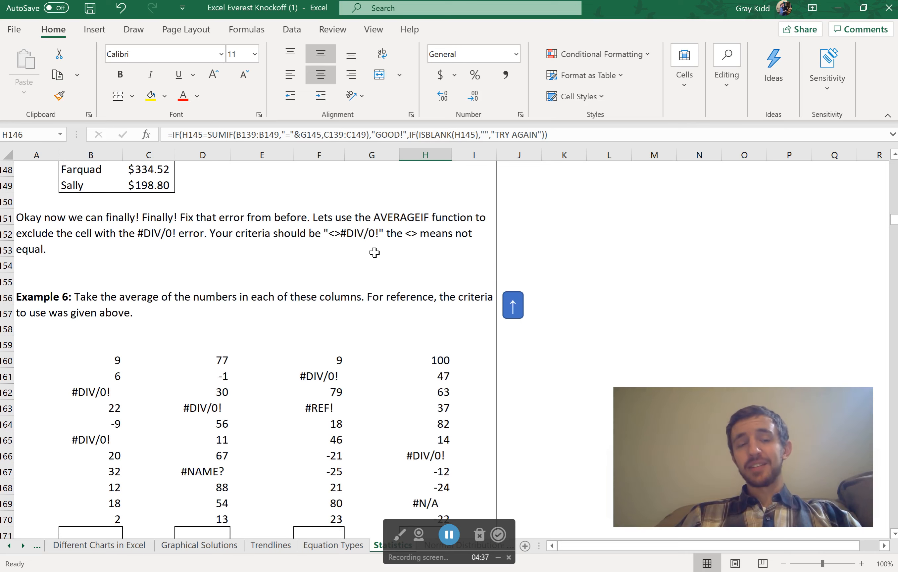
scroll(375, 253, "down", 2)
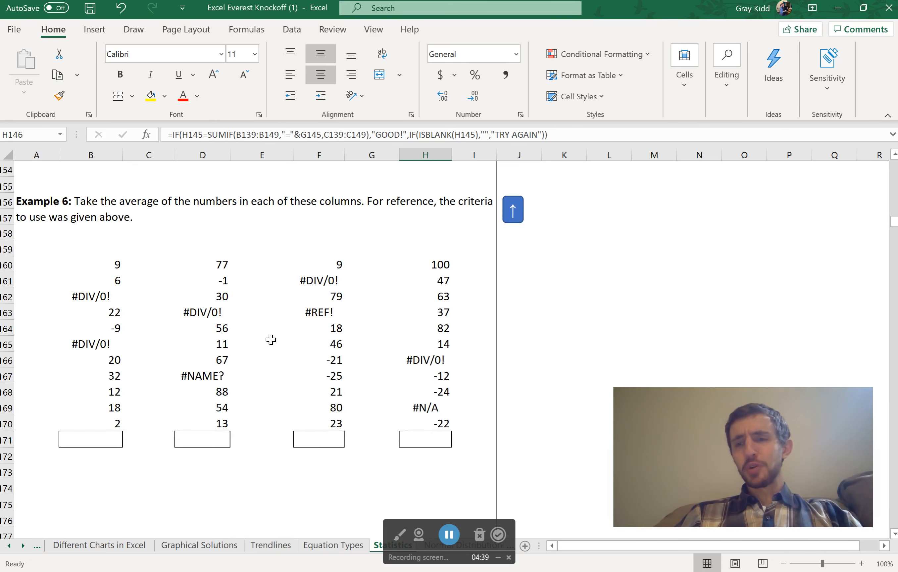
In Example 6, enter =AVERAGEIF(B160:B170,"<>#DIV/0!") in cell B171.
left_click(111, 441)
type("=")
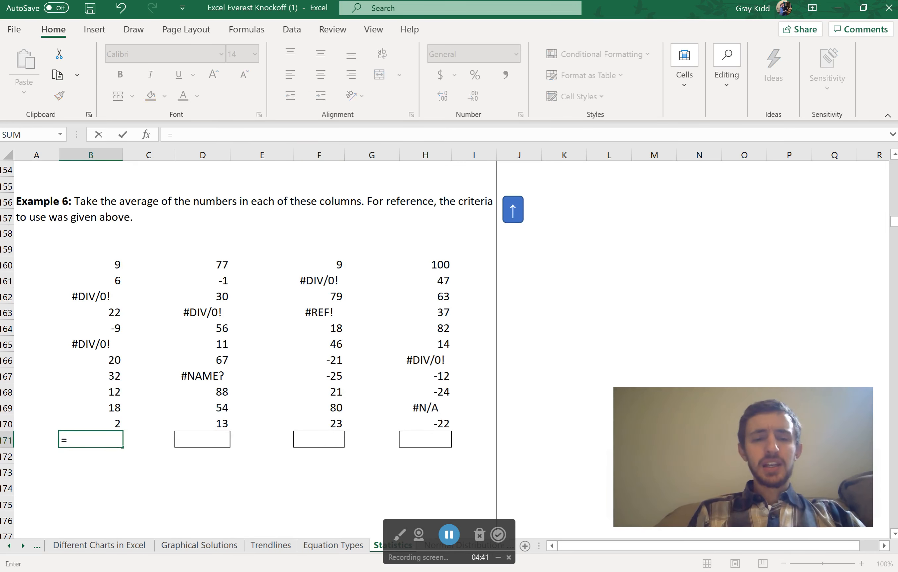
type("AVERAGEIF")
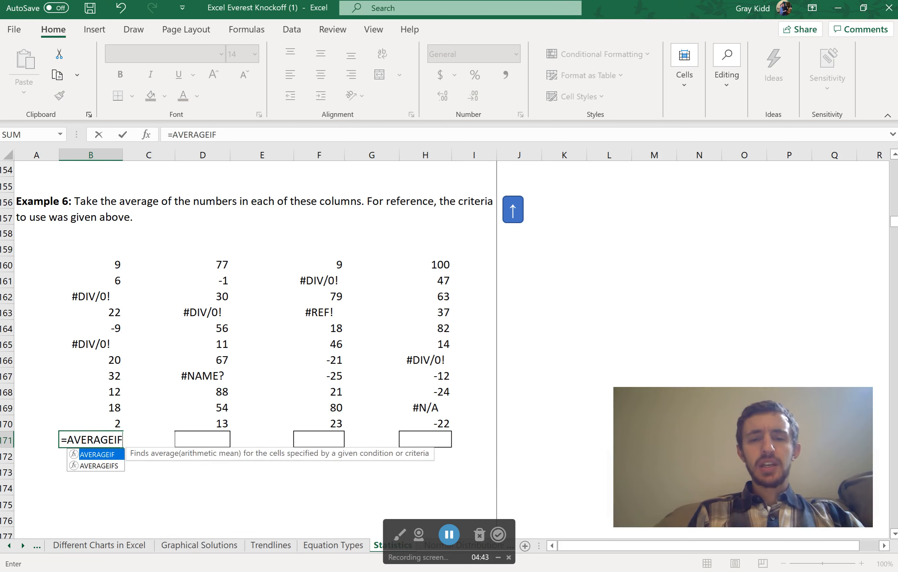
type("(")
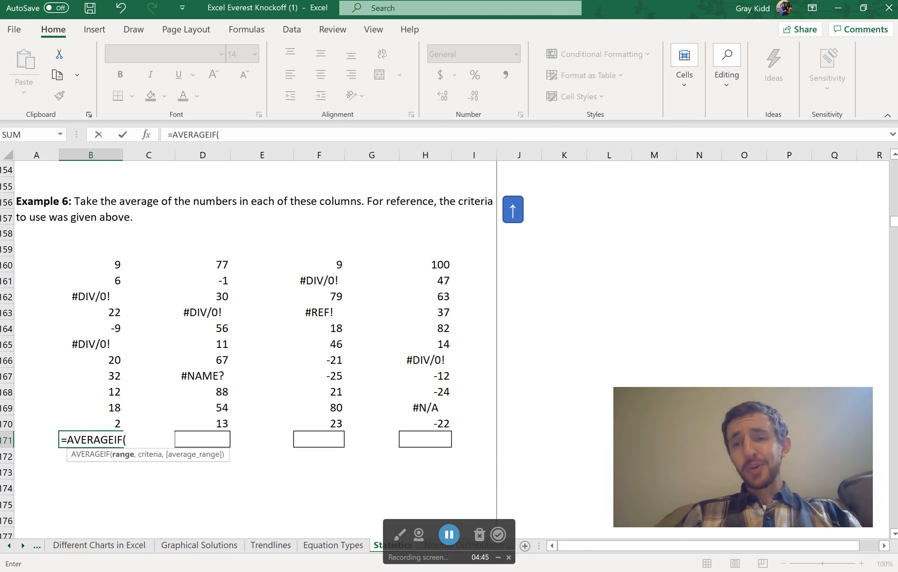
left_click(116, 262)
left_click_drag(116, 262, 107, 417)
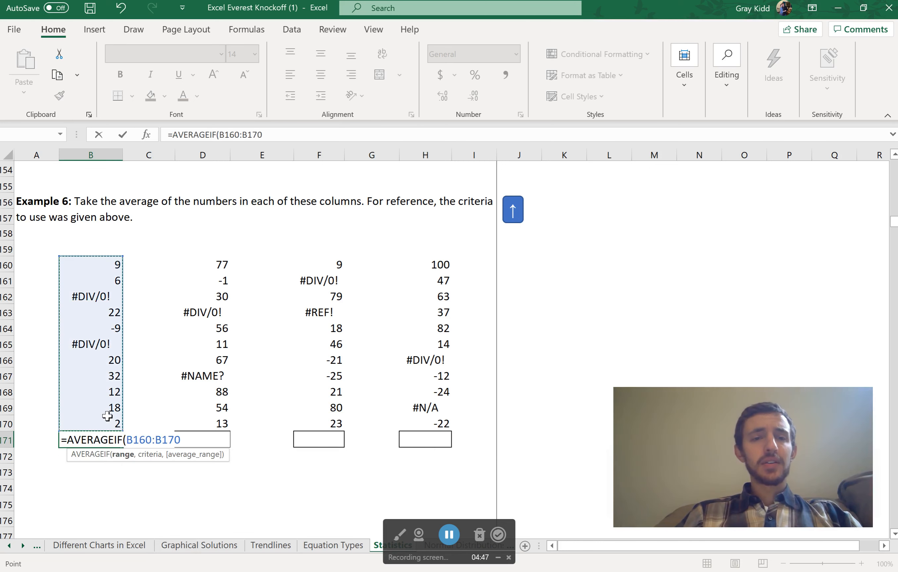
type(",\"")
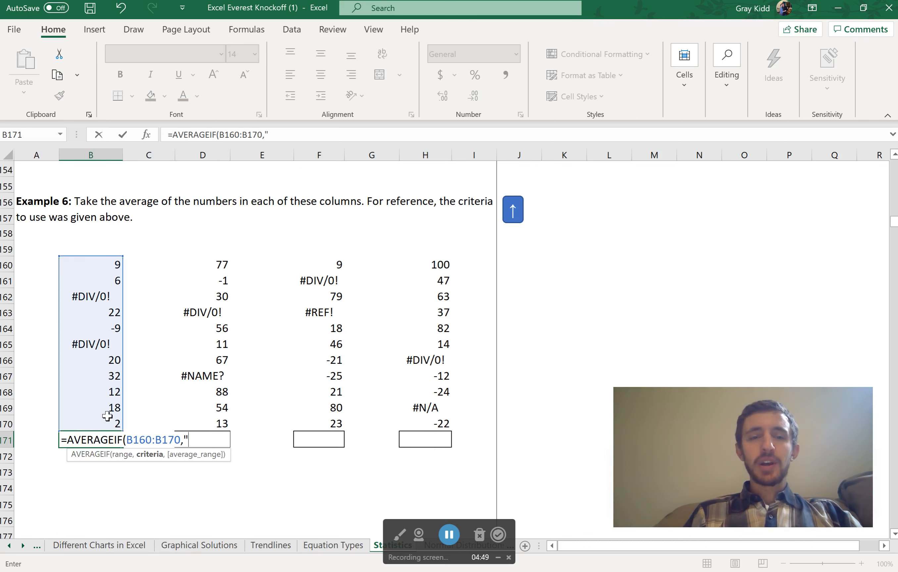
type("<")
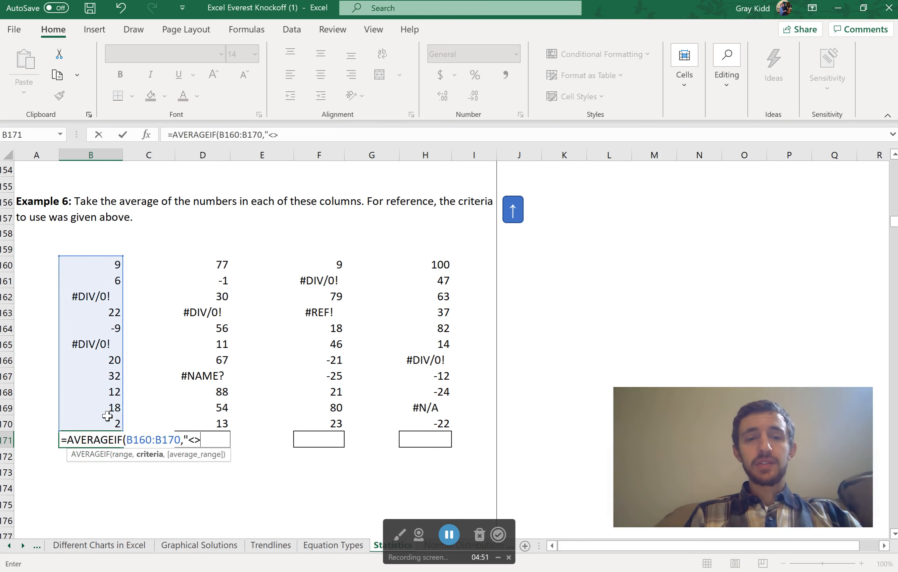
type(">#D")
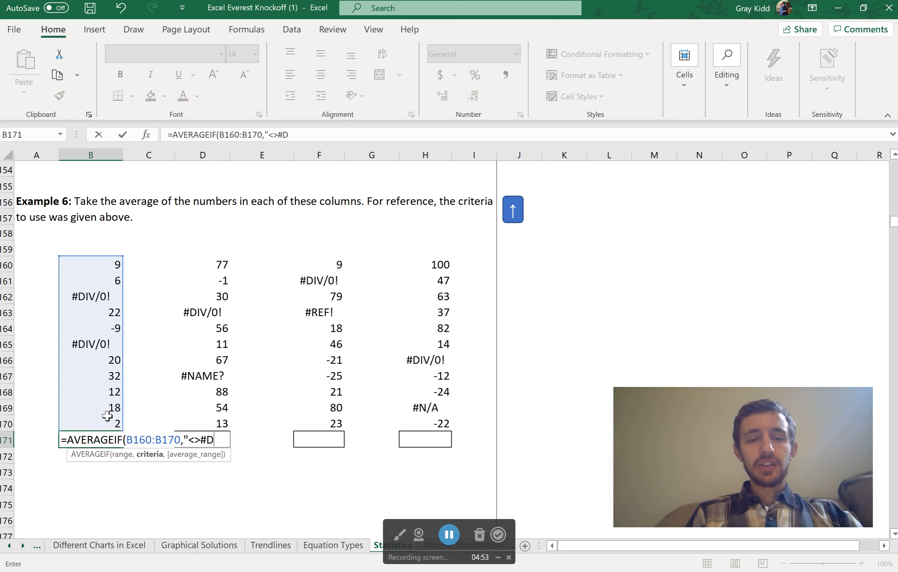
type("IV/0!\"")
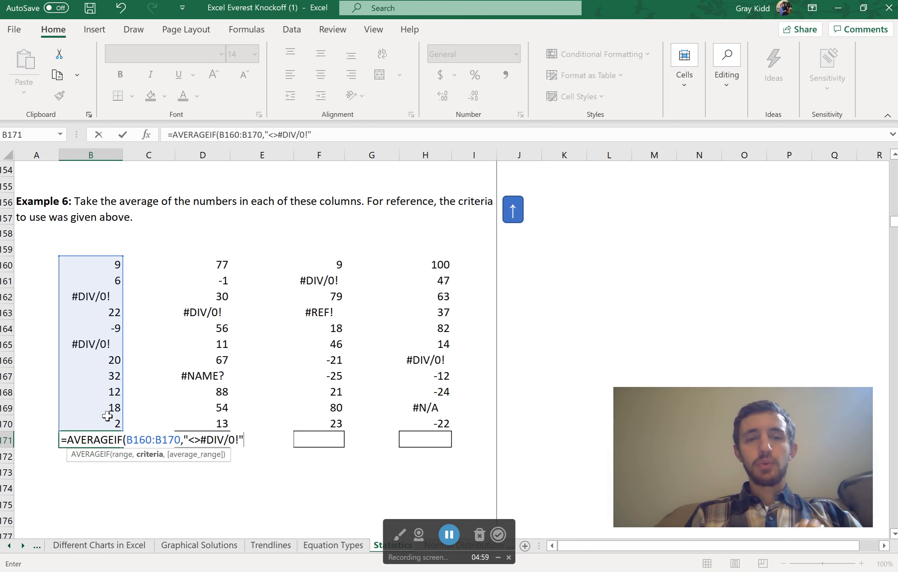
type(")")
key("Return")
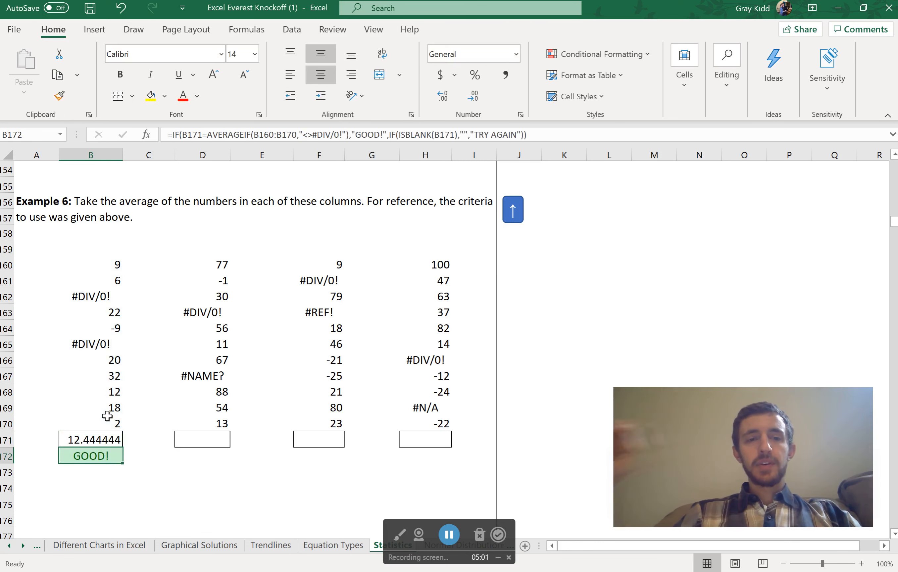
Copy the AVERAGEIF formula from B171 into cells D171, F171 and H171.
left_click(92, 440)
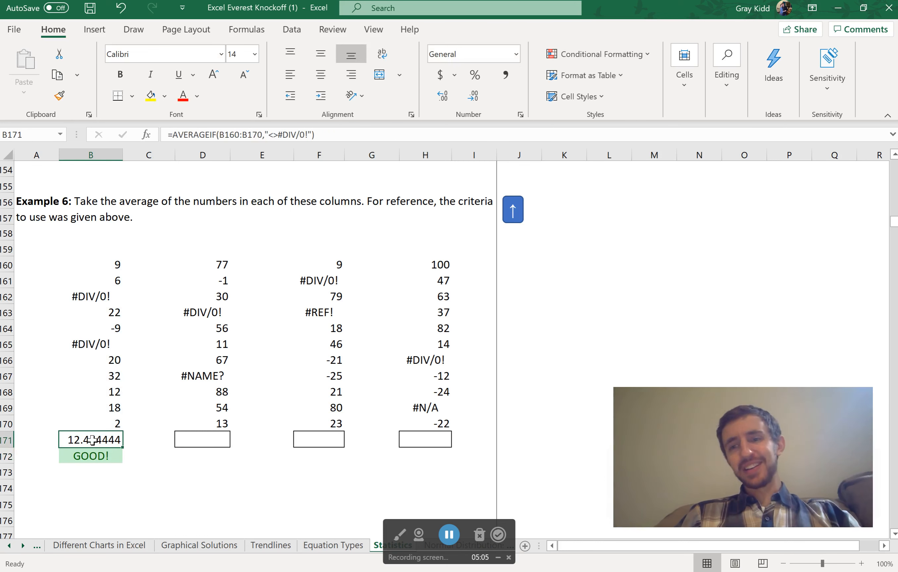
key("ctrl+c")
left_click(215, 440)
key("ctrl+v")
left_click(317, 439)
key("ctrl+v")
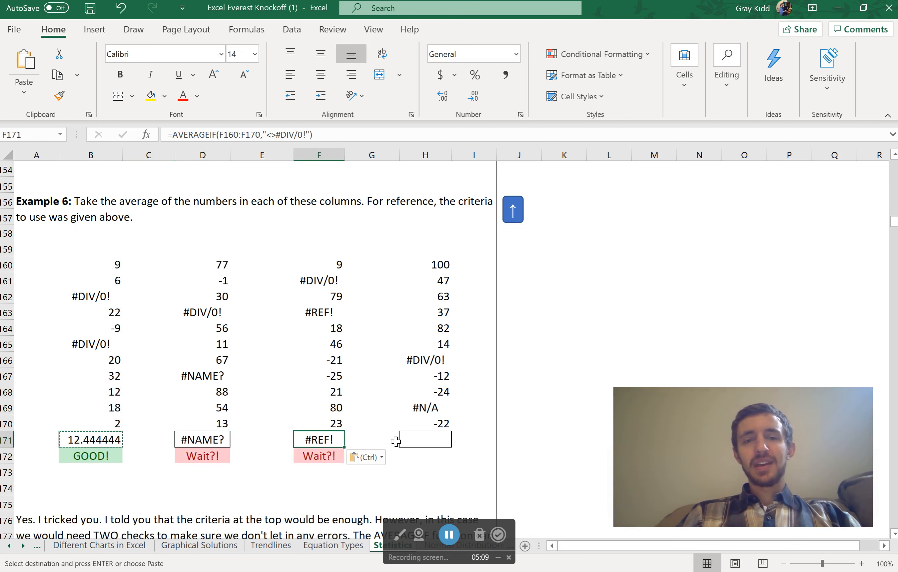
left_click(406, 442)
key("ctrl+v")
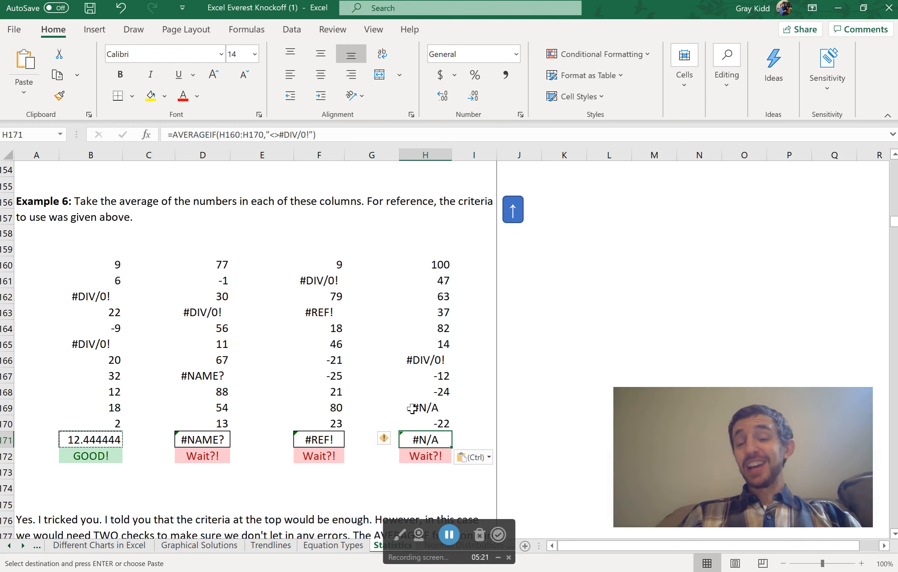
Inspect the formula behind the #N/A value in H169, and try entering #REF! in cell L158 before clearing it.
left_click(434, 407)
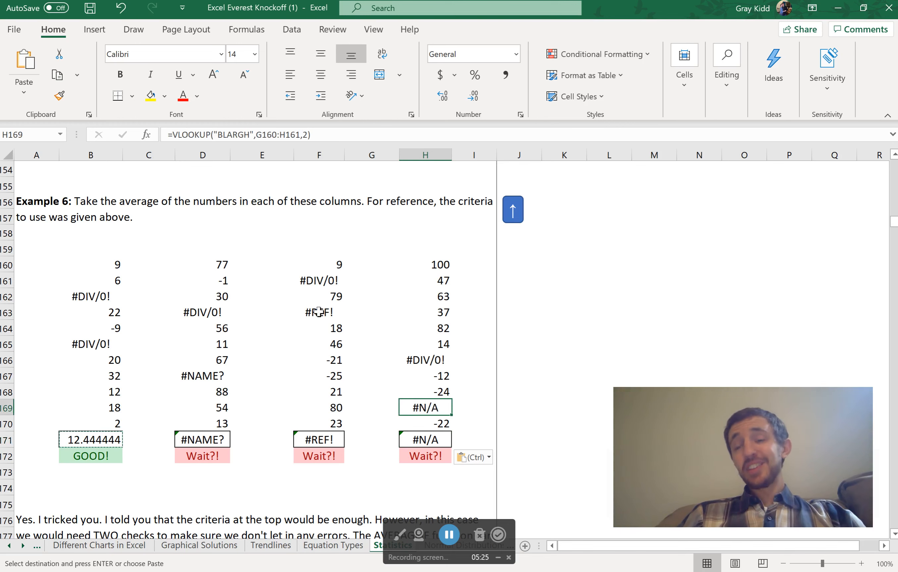
left_click(559, 327)
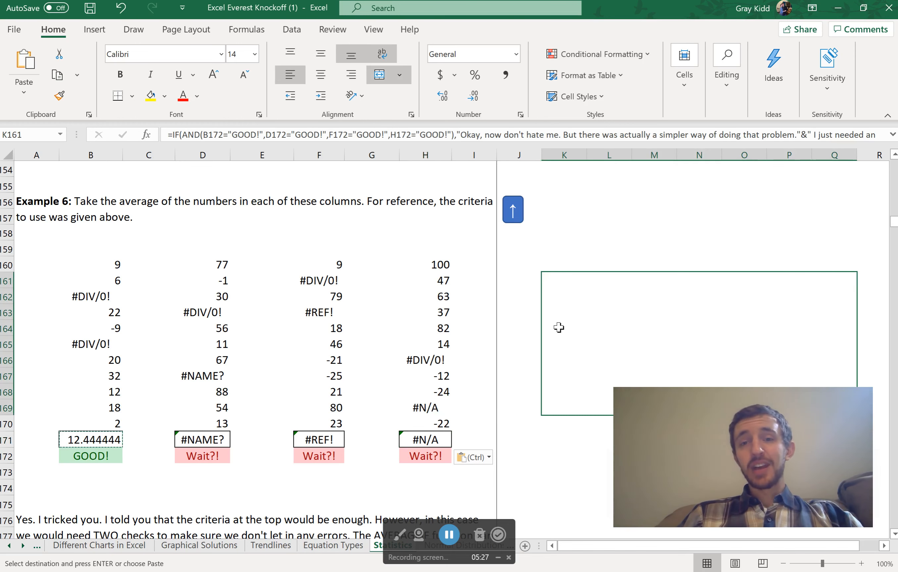
left_click(588, 239)
type("#")
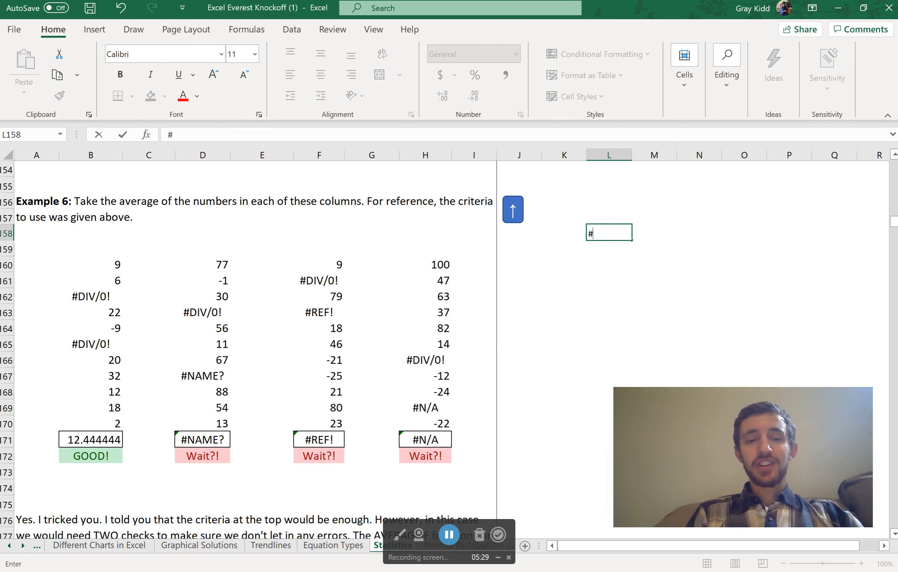
type("REF!")
key("Return")
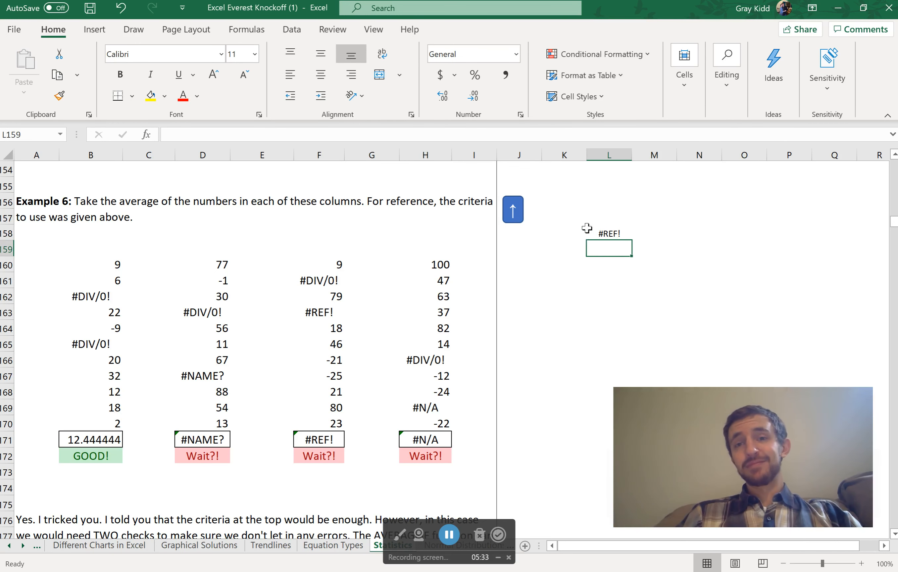
left_click(591, 233)
key("Delete")
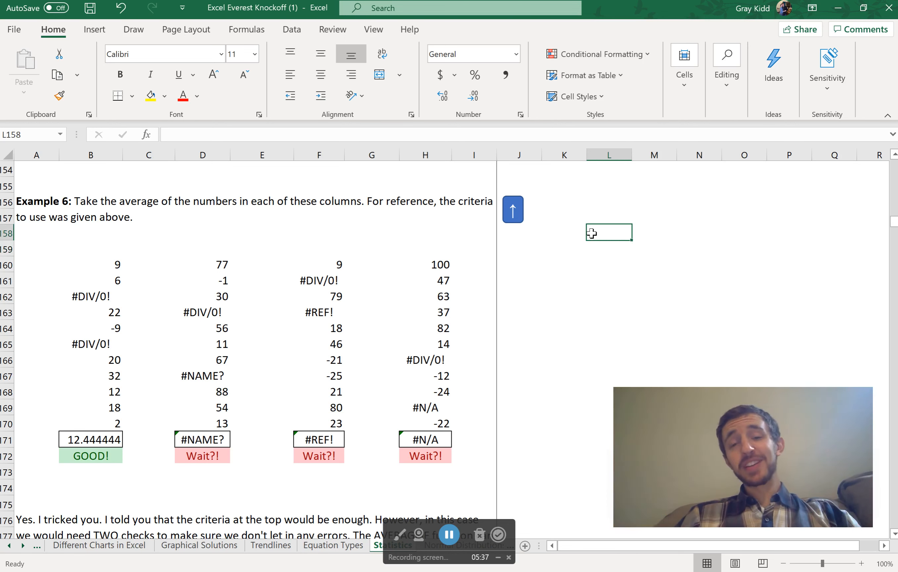
Review the Example 6 result cells and read the explanation and syntax of the AVERAGEIFS function below them.
scroll(592, 234, "down", 3)
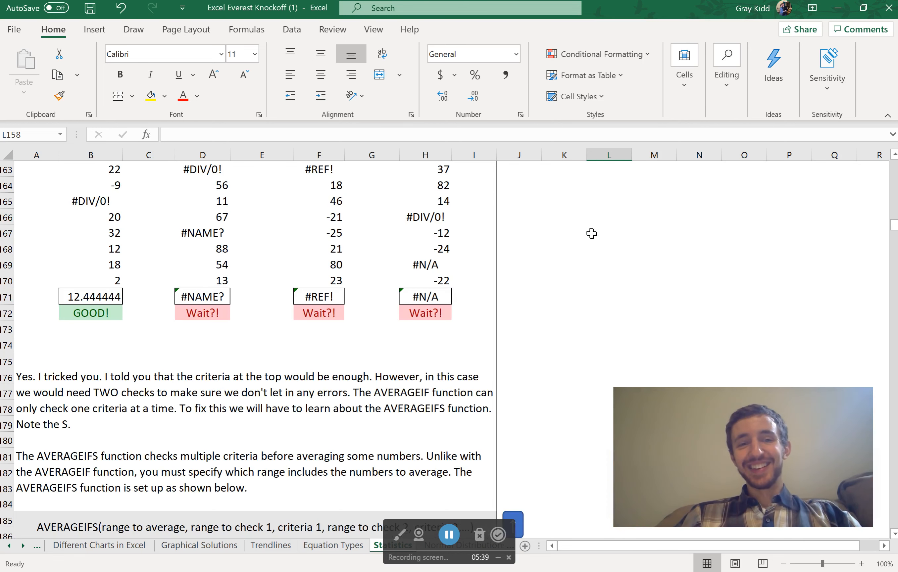
left_click(582, 280)
left_click(630, 260)
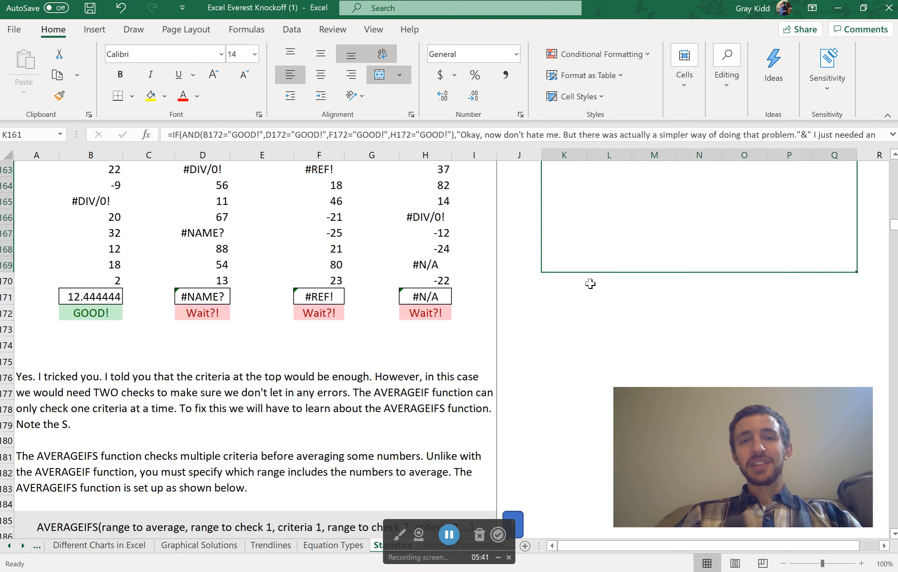
left_click(525, 329)
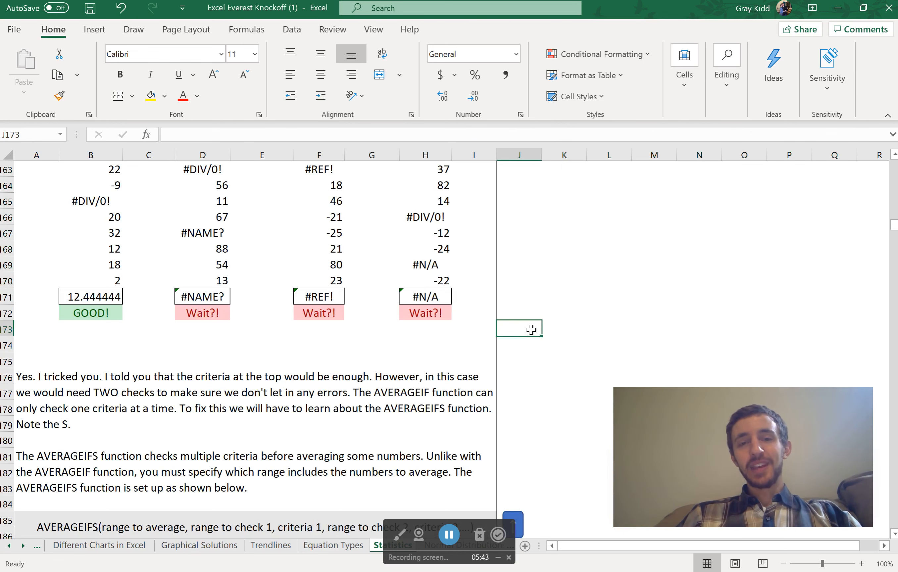
scroll(531, 330, "up", 1)
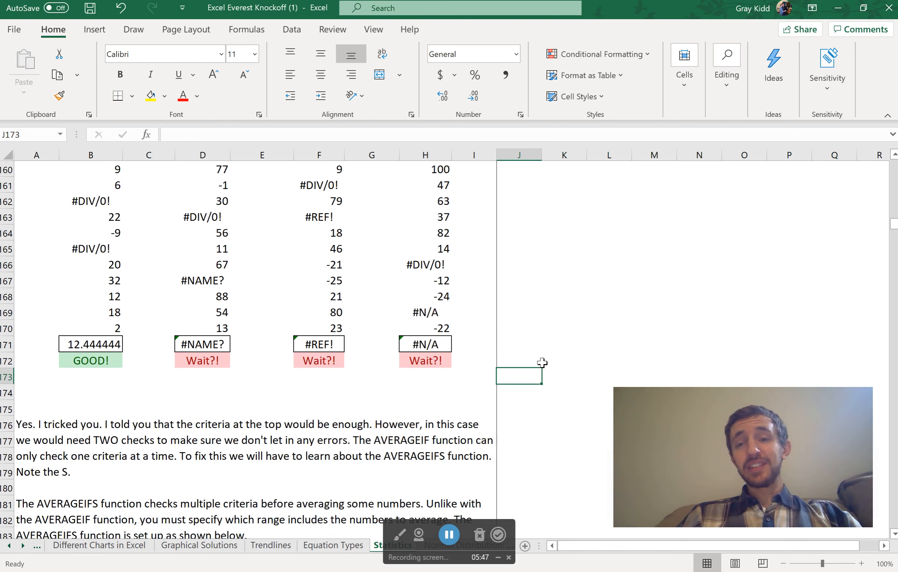
left_click(659, 254)
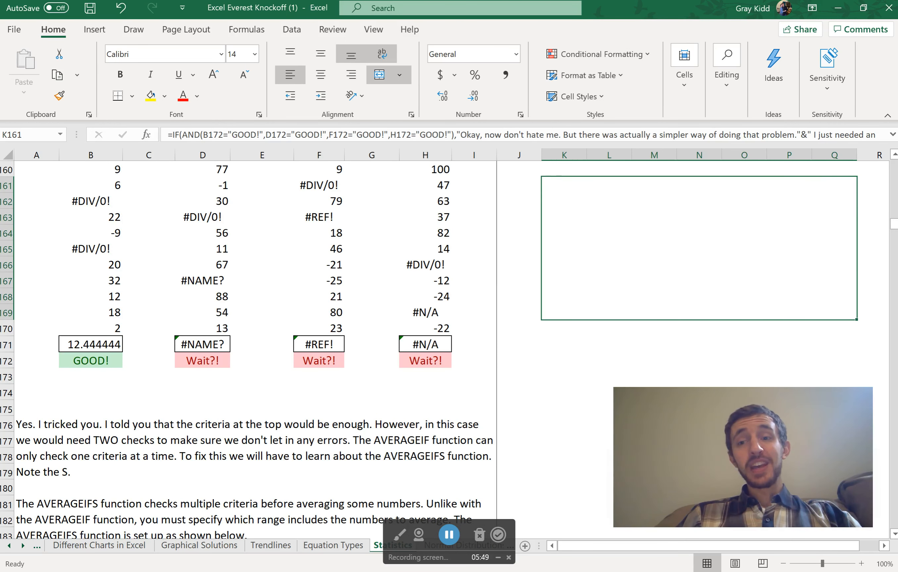
left_click(532, 345)
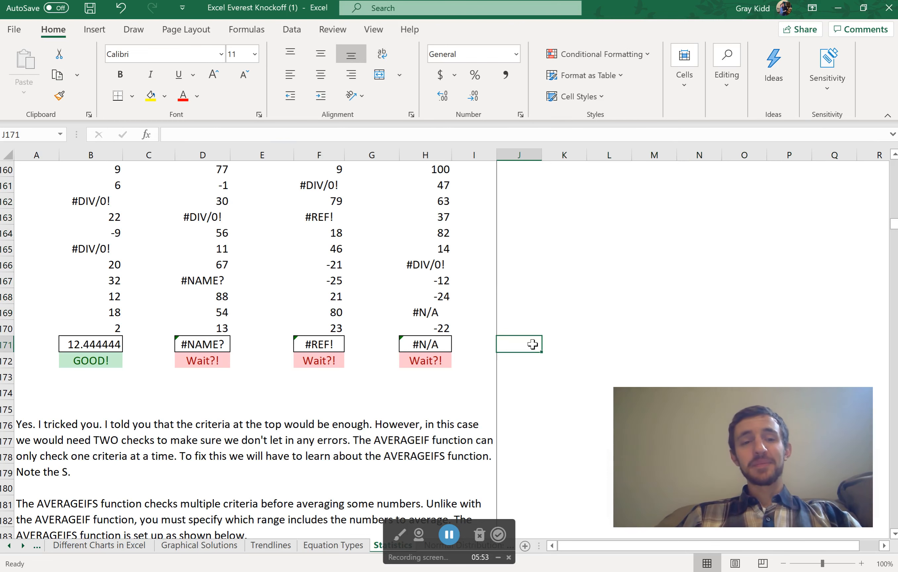
scroll(408, 358, "down", 1)
scroll(385, 353, "down", 1)
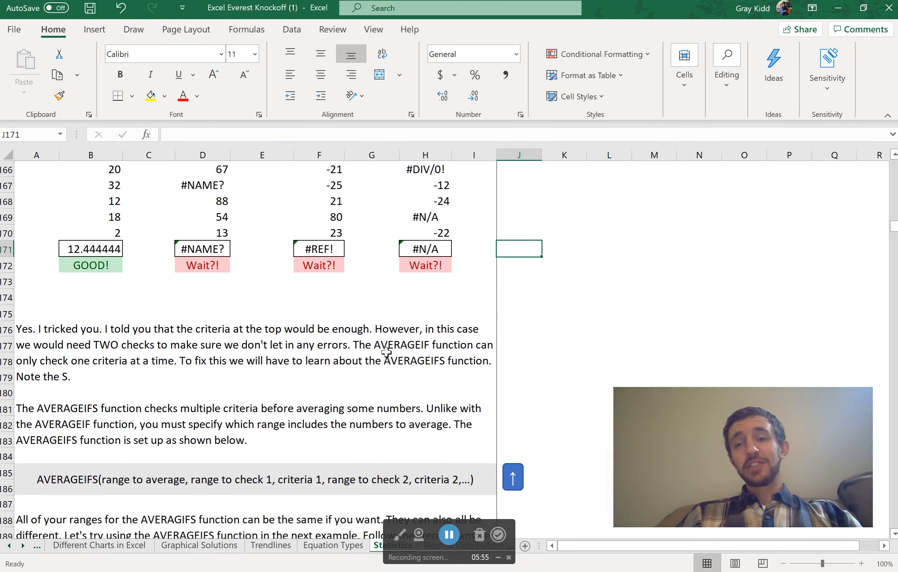